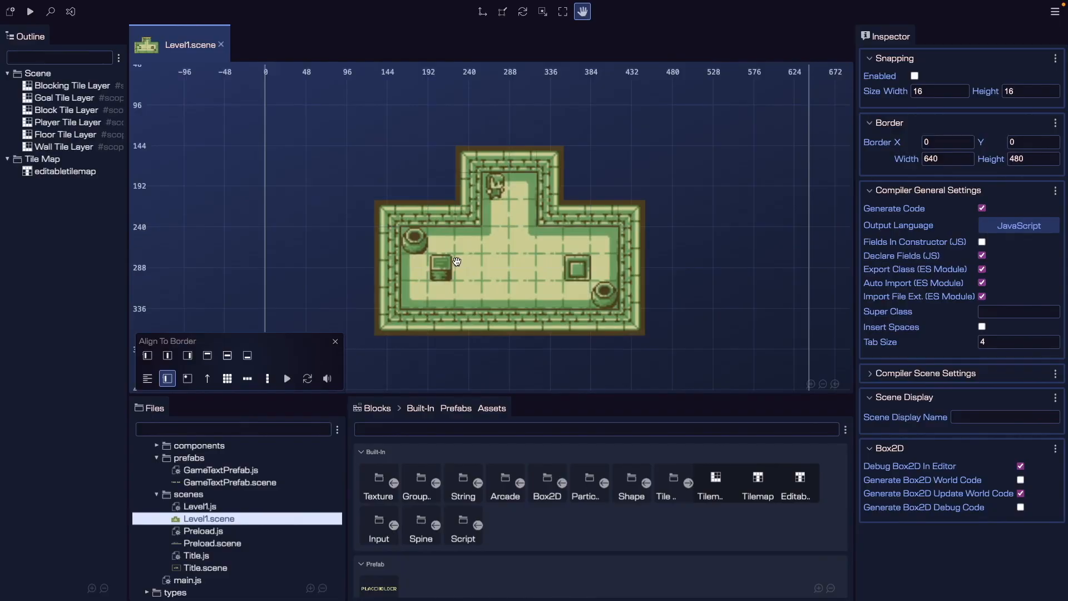
Switch to the browser to view the running game, and return to the Level1 scene in the editor
{"action": "key", "text": "super+Tab"}
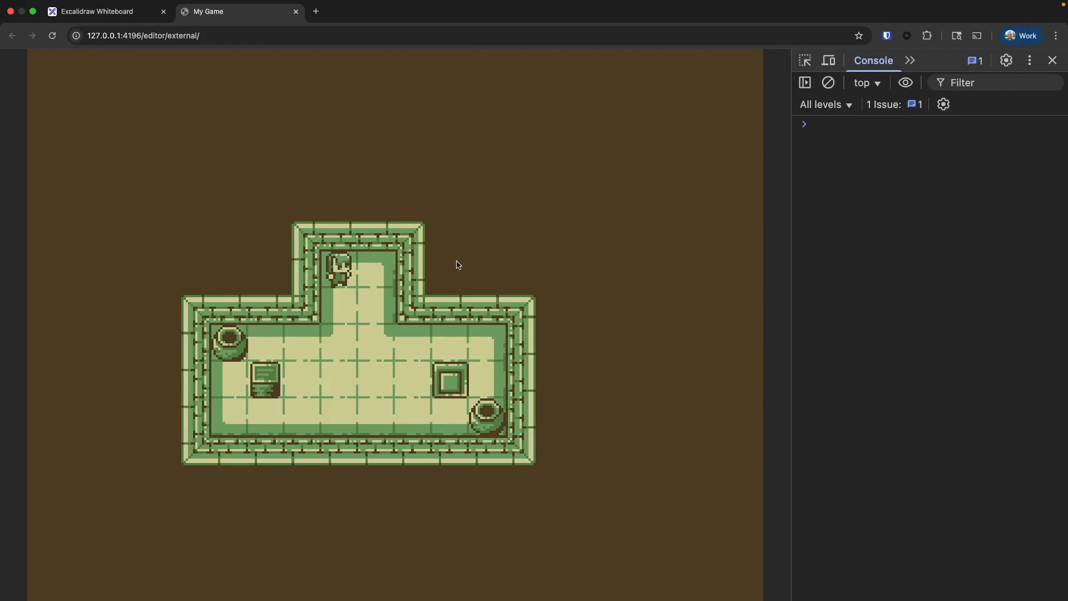
{"action": "key", "text": "super+Tab"}
{"action": "key", "text": "ctrl+Left"}
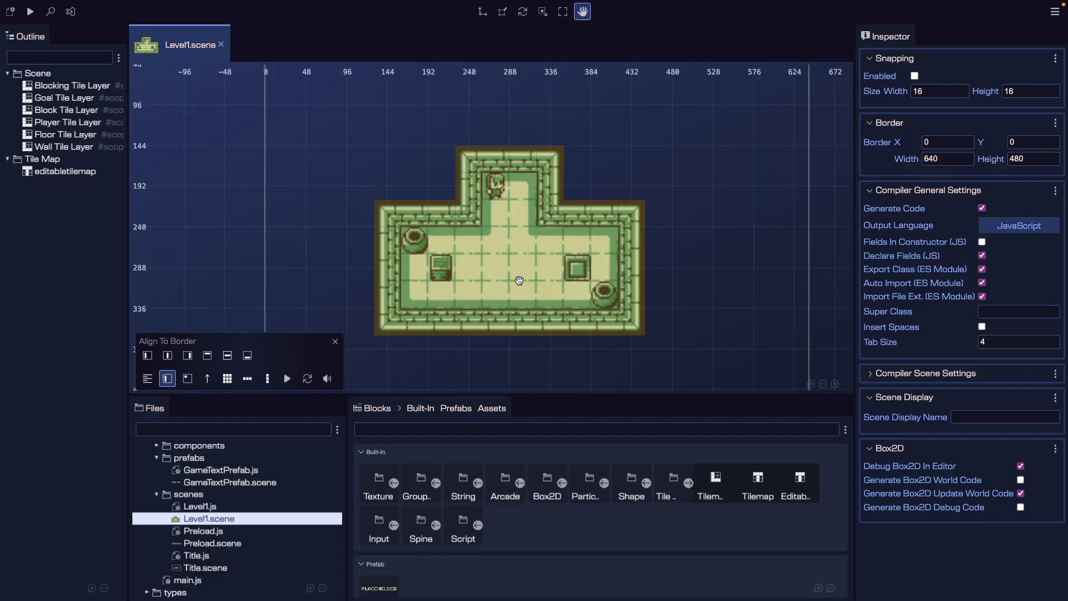
{"action": "key", "text": "super+Tab"}
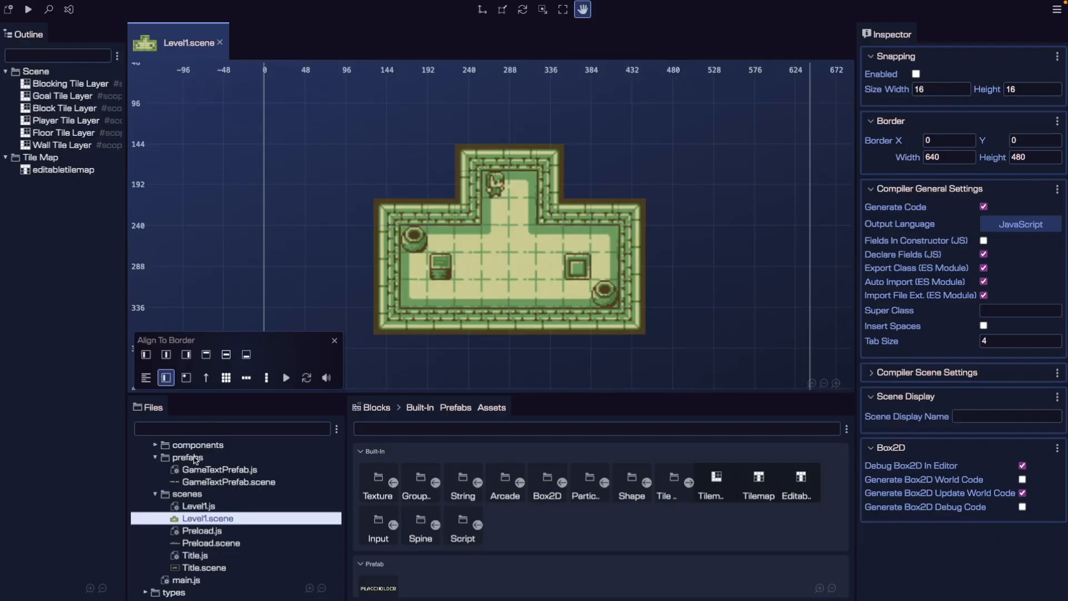
Create a prefab file named BoxPrefab in the src/prefabs folder
{"action": "right_click", "coordinate": [196, 459]}
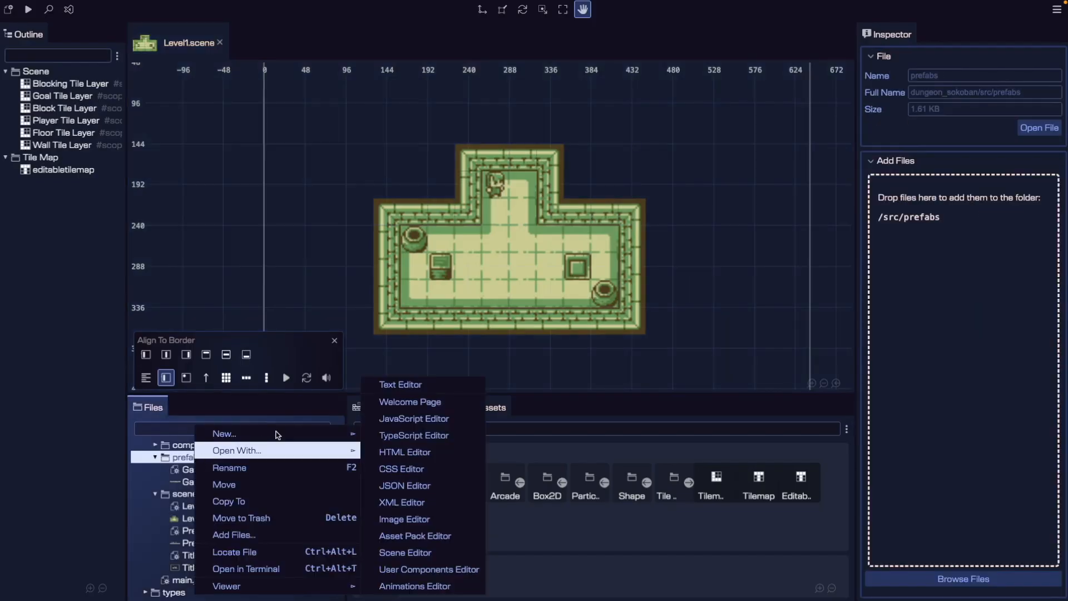
{"action": "mouse_move", "coordinate": [317, 433]}
{"action": "left_click", "coordinate": [432, 499]}
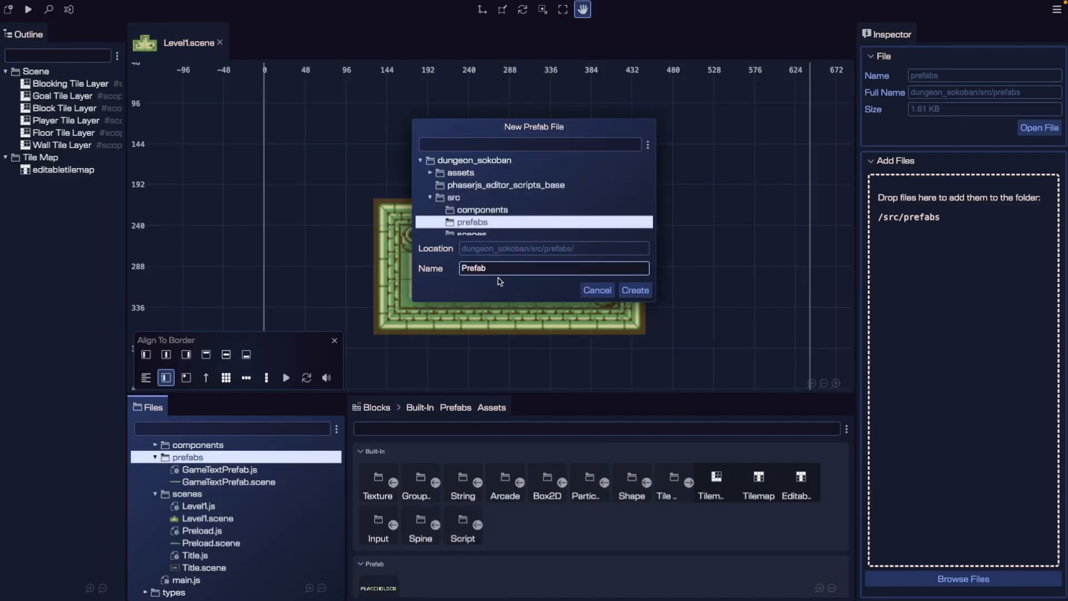
{"action": "type", "text": "Box"}
{"action": "left_click", "coordinate": [635, 289]}
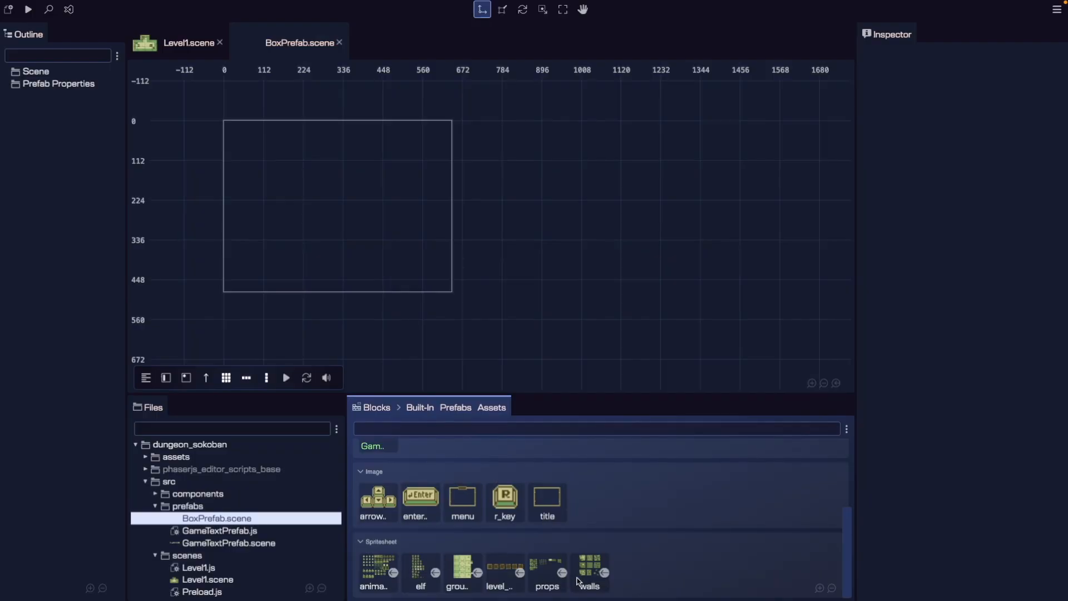
Add frame 021 of the props spritesheet to the BoxPrefab scene near the origin
{"action": "left_click", "coordinate": [562, 573]}
{"action": "scroll", "coordinate": [606, 578], "scroll_direction": "down", "scroll_amount": 3}
{"action": "scroll", "coordinate": [612, 579], "scroll_direction": "down", "scroll_amount": 1}
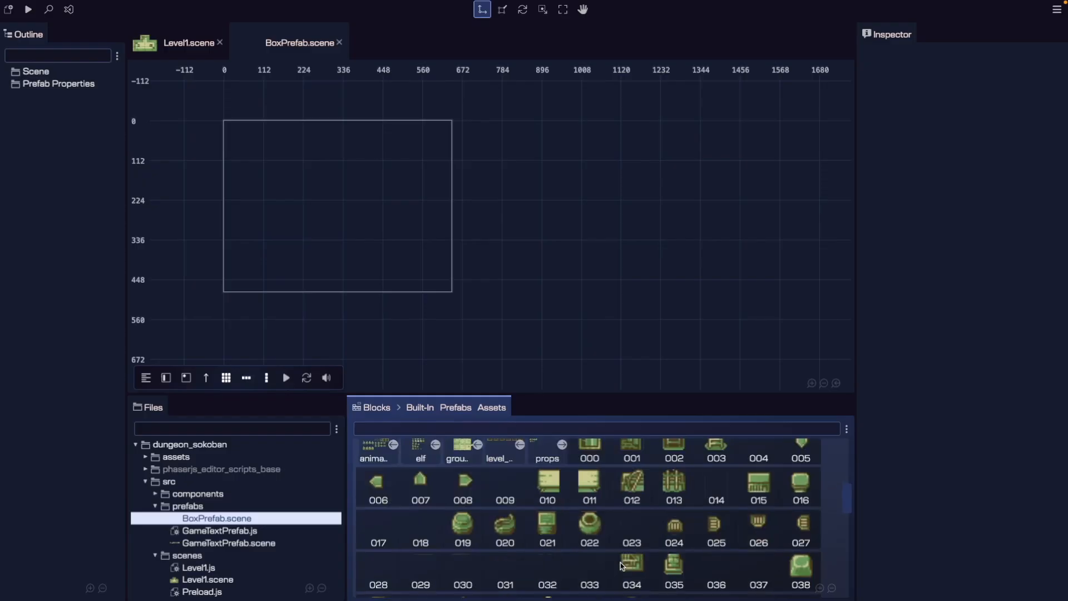
{"action": "left_click_drag", "start_coordinate": [552, 527], "coordinate": [241, 130]}
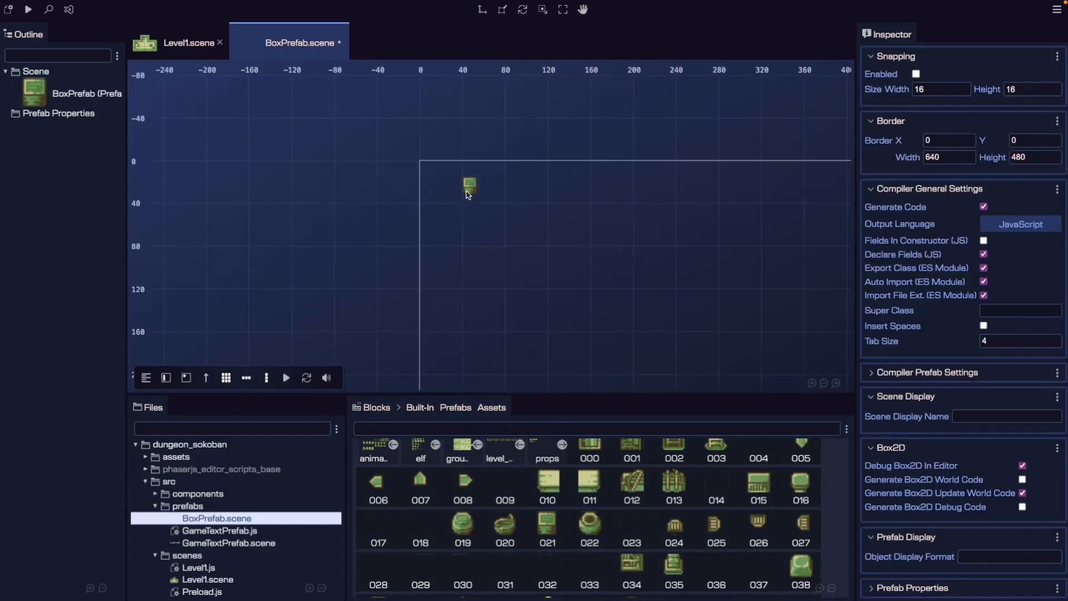
Set the box image's position to X 0, Y 0
{"action": "left_click", "coordinate": [470, 189]}
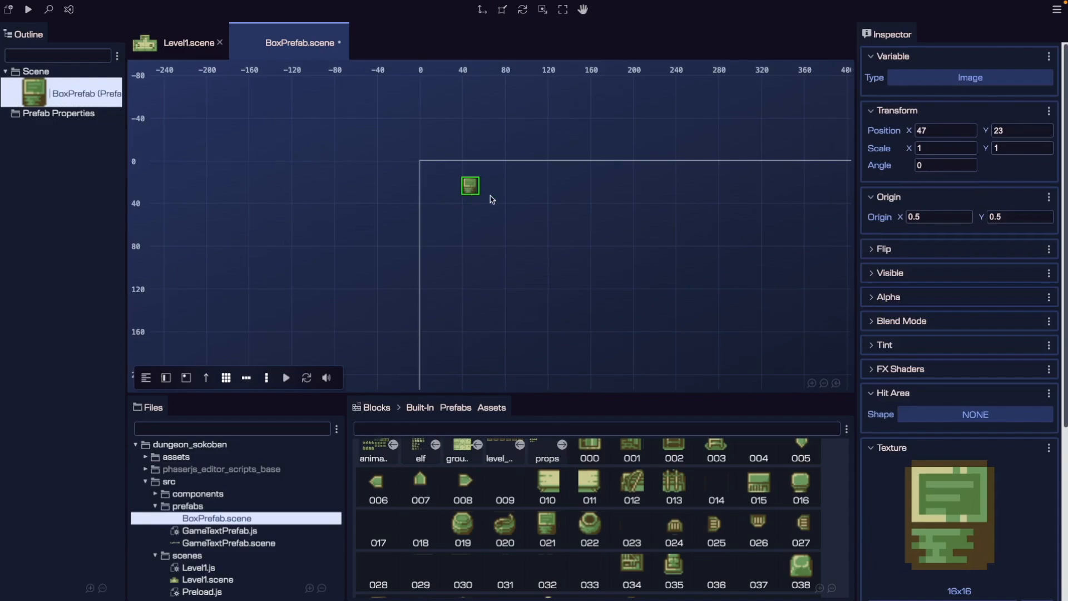
{"action": "left_click", "coordinate": [951, 125]}
{"action": "type", "text": "0"}
{"action": "key", "text": "Tab"}
{"action": "type", "text": "0"}
{"action": "key", "text": "Tab"}
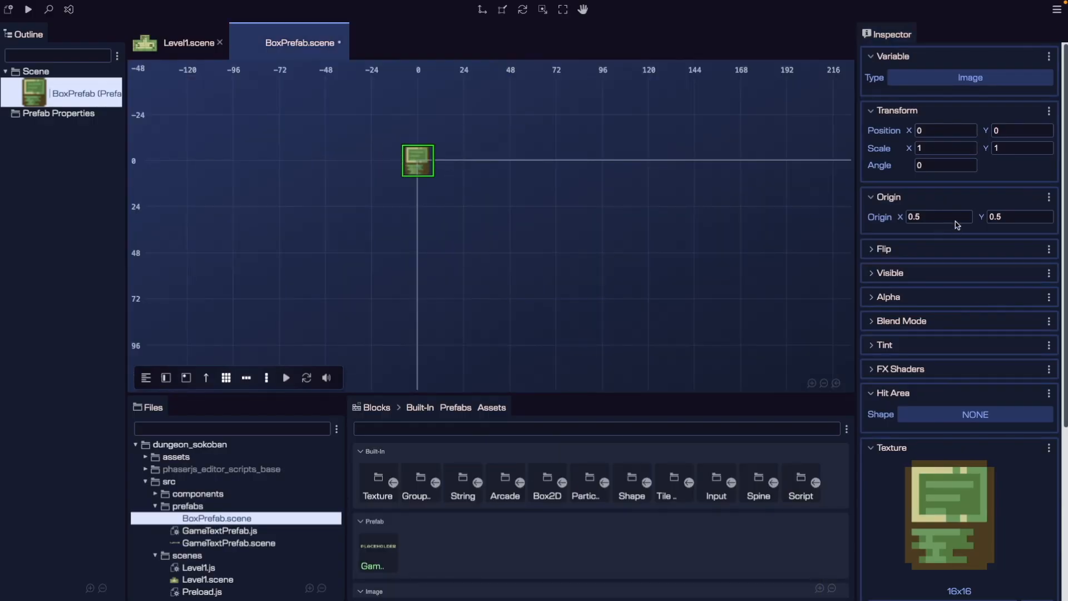
Set the box image's scale to 2 in X and Y, and save the BoxPrefab scene
{"action": "left_click", "coordinate": [893, 142]}
{"action": "double_click", "coordinate": [930, 148]}
{"action": "key", "text": "BackSpace"}
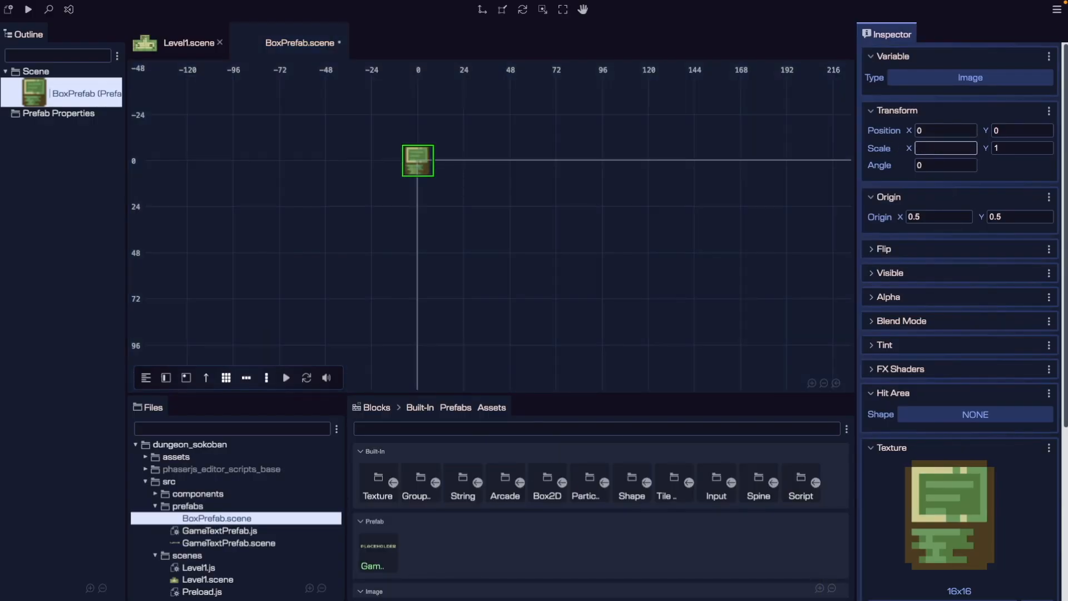
{"action": "left_click", "coordinate": [596, 148]}
{"action": "key", "text": "ctrl+s"}
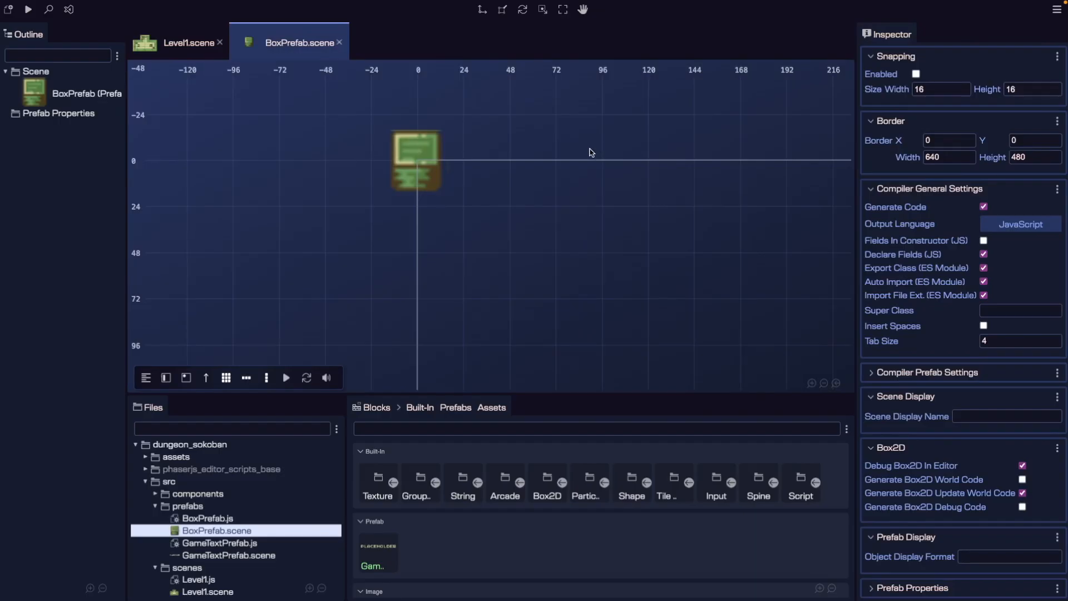
Open the generated BoxPrefab.js, examine which Phaser class BoxPrefab extends, and close the file
{"action": "double_click", "coordinate": [229, 519]}
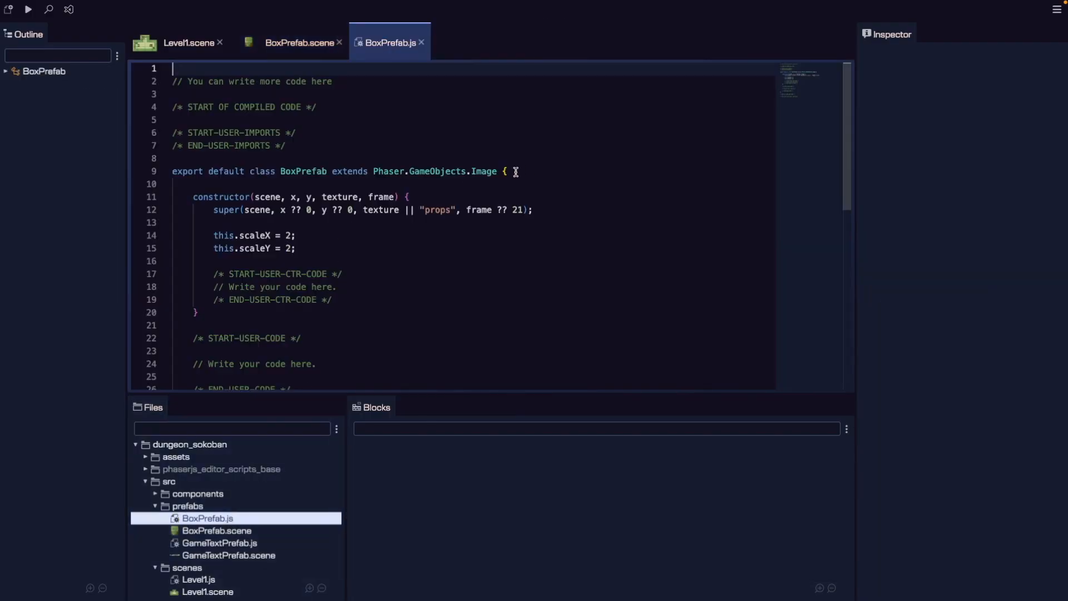
{"action": "left_click_drag", "start_coordinate": [496, 170], "coordinate": [389, 170]}
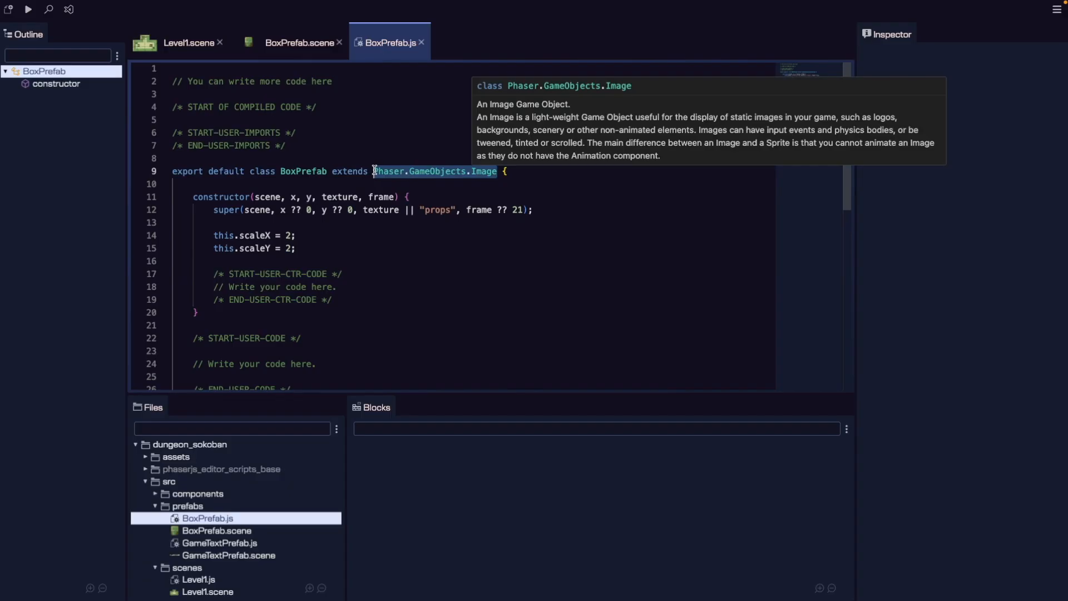
{"action": "key", "text": "ctrl+q"}
Create a prefab file named PlayerPrefab in the src/prefabs folder
{"action": "scroll", "coordinate": [438, 218], "scroll_direction": "down", "scroll_amount": 2}
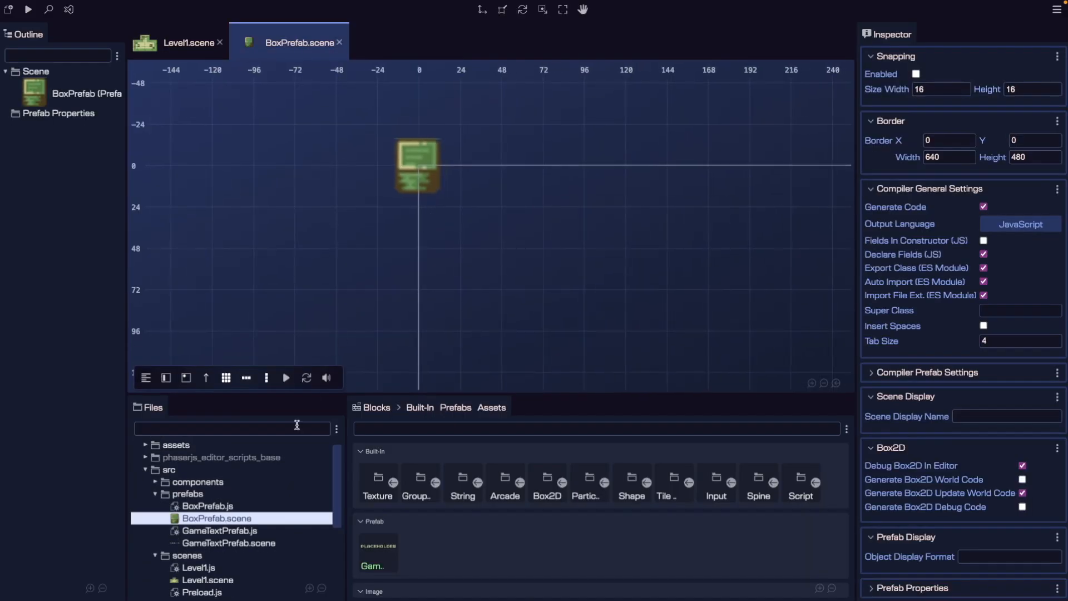
{"action": "left_click", "coordinate": [209, 494]}
{"action": "right_click", "coordinate": [210, 494]}
{"action": "mouse_move", "coordinate": [296, 434]}
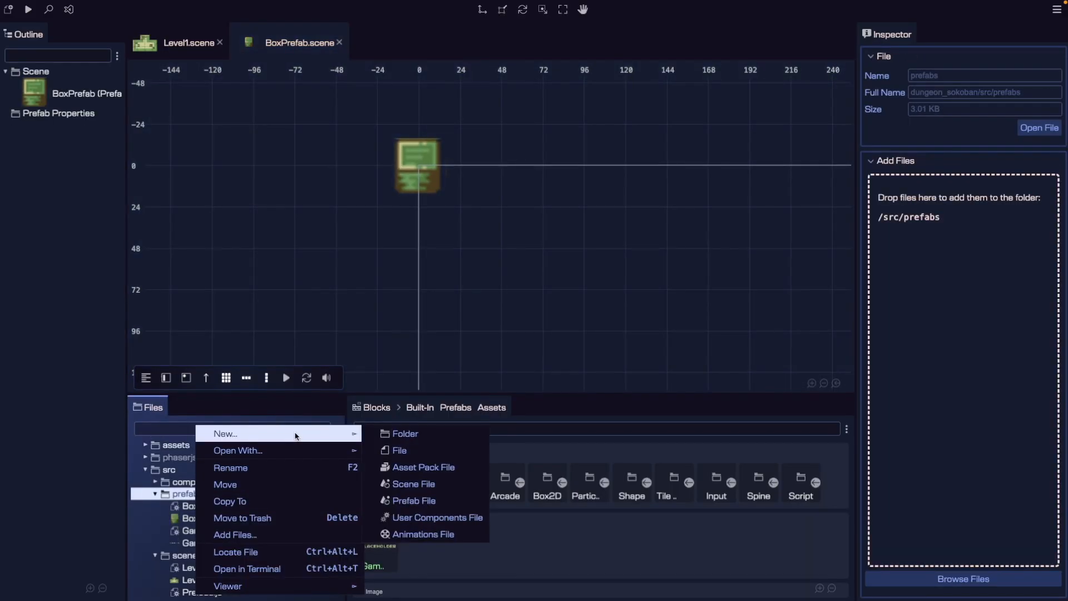
{"action": "left_click", "coordinate": [422, 501]}
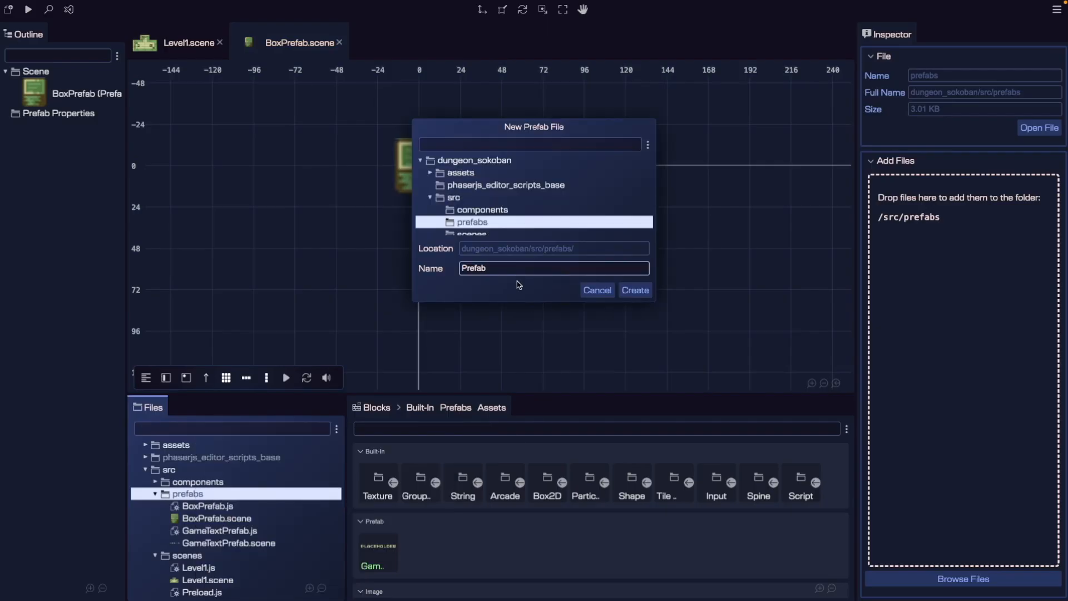
{"action": "type", "text": "Player"}
{"action": "key", "text": "Return"}
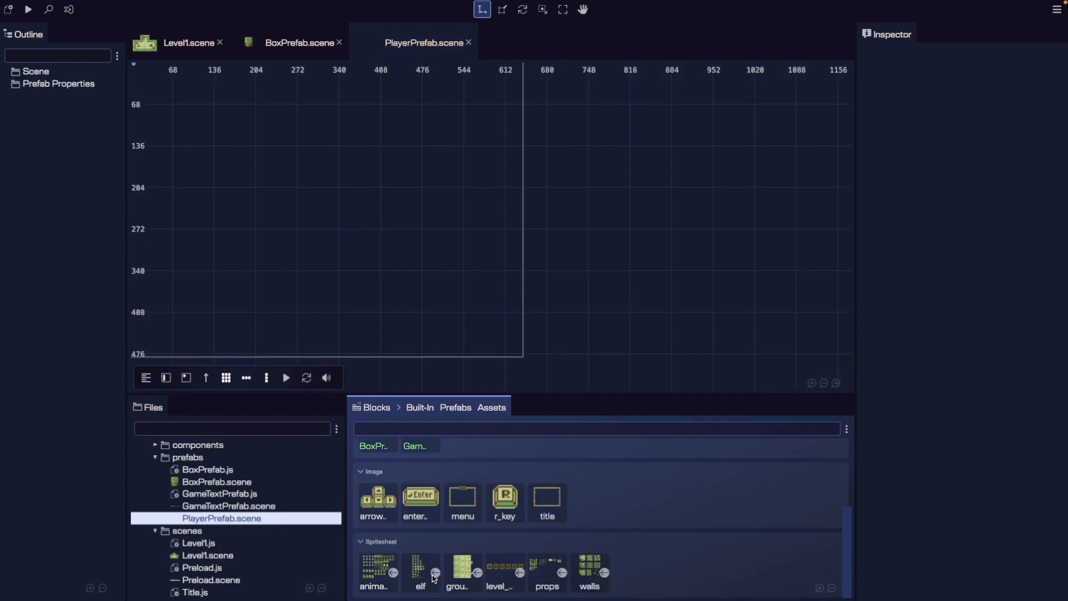
Add frame 00 of the elf spritesheet to the PlayerPrefab scene
{"action": "left_click", "coordinate": [436, 572]}
{"action": "scroll", "coordinate": [489, 533], "scroll_direction": "down", "scroll_amount": 1}
{"action": "left_click_drag", "start_coordinate": [478, 518], "coordinate": [221, 114]}
Set the elf image's position to 0, 0 and its scale to 2, 2, and save the PlayerPrefab scene
{"action": "key", "text": "Tab"}
{"action": "double_click", "coordinate": [958, 127]}
{"action": "type", "text": "0"}
{"action": "key", "text": "Tab"}
{"action": "type", "text": "0"}
{"action": "key", "text": "Return"}
{"action": "key", "text": "ctrl+s"}
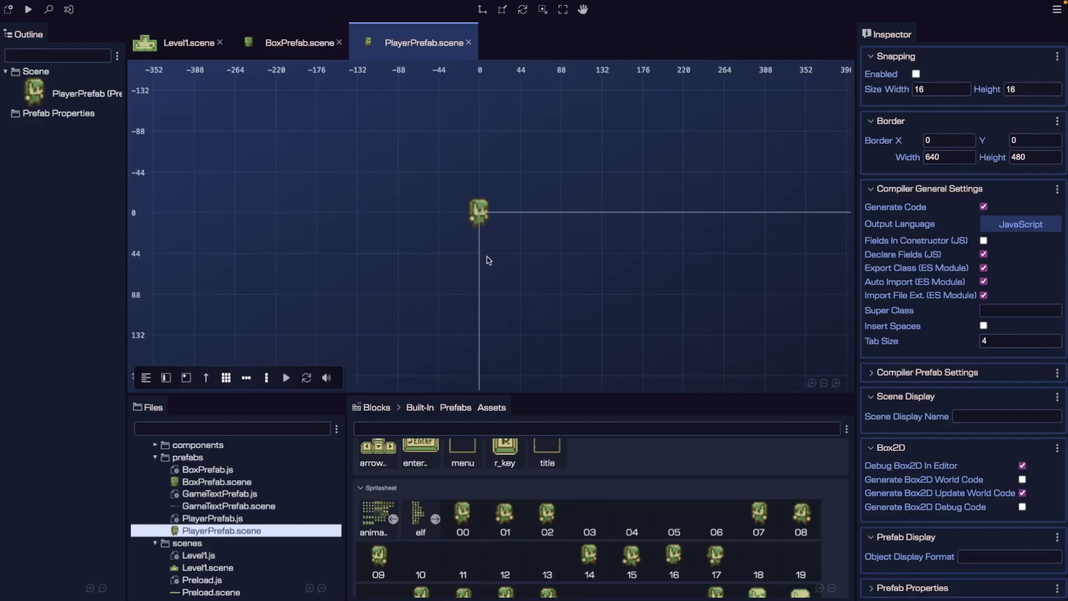
Replace the PlayerPrefab object's type with Sprite
{"action": "left_click", "coordinate": [482, 209]}
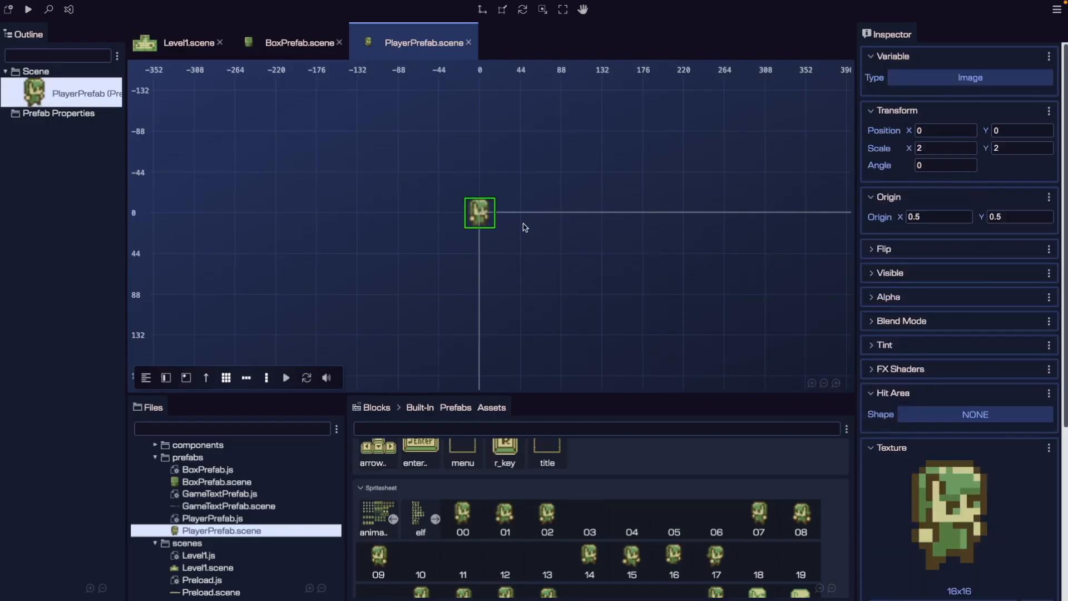
{"action": "left_click", "coordinate": [964, 81]}
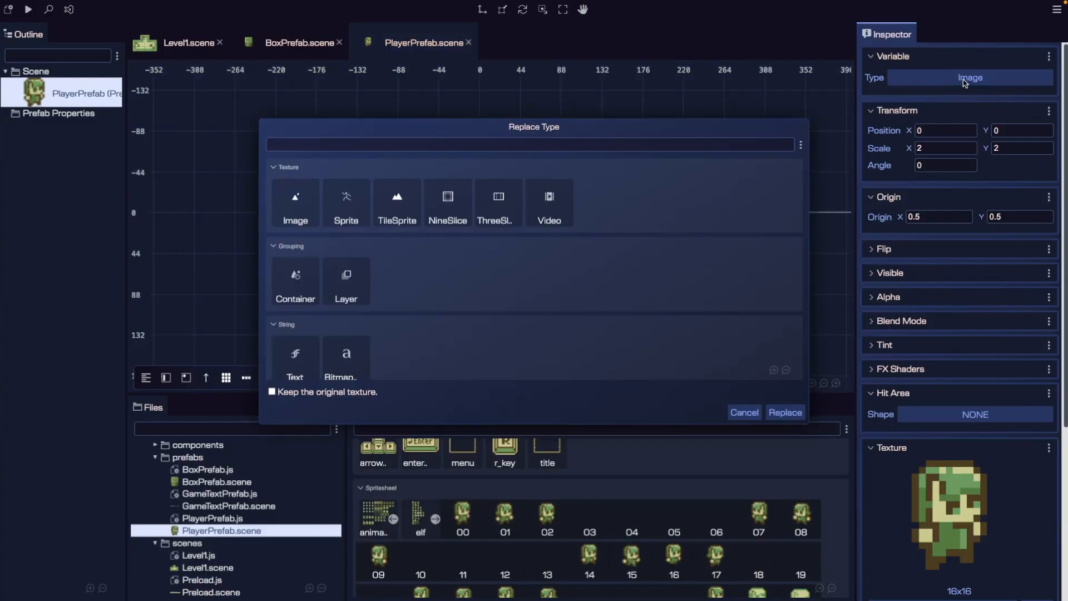
{"action": "left_click", "coordinate": [343, 206]}
{"action": "left_click", "coordinate": [781, 412]}
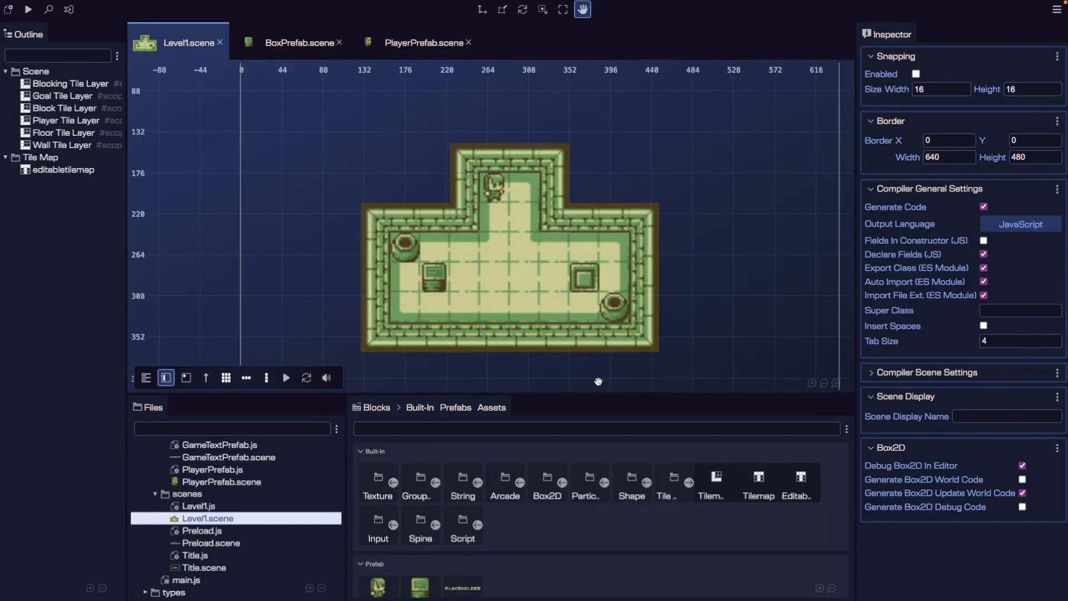
In Level1, place a PlayerPrefab over the player tile at 272, 192 and a BoxPrefab over the block tile
{"action": "scroll", "coordinate": [479, 534], "scroll_direction": "down", "scroll_amount": 2}
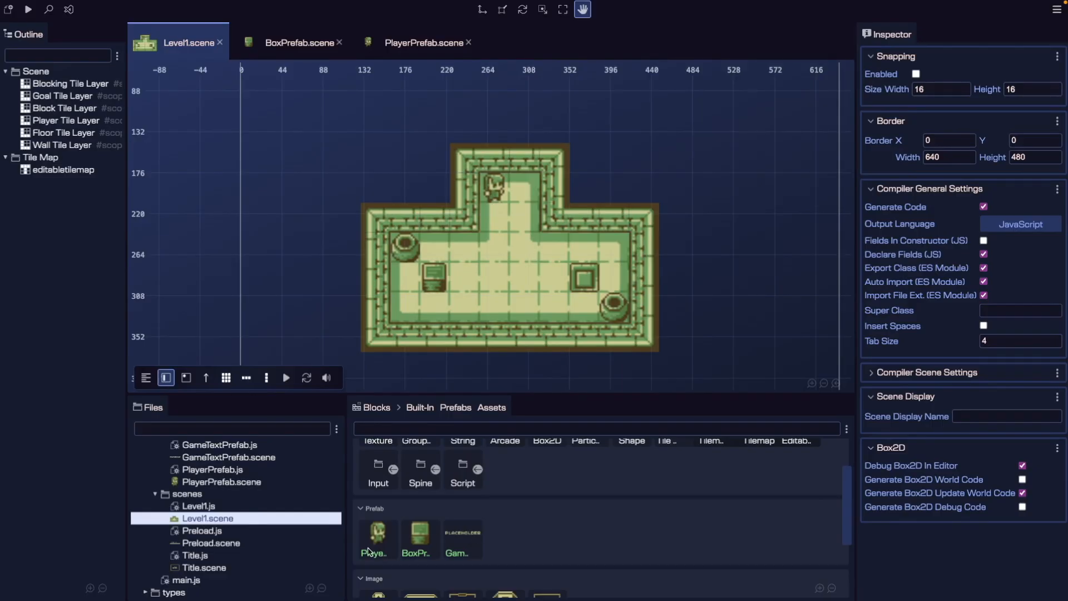
{"action": "left_click_drag", "start_coordinate": [462, 253], "coordinate": [495, 188]}
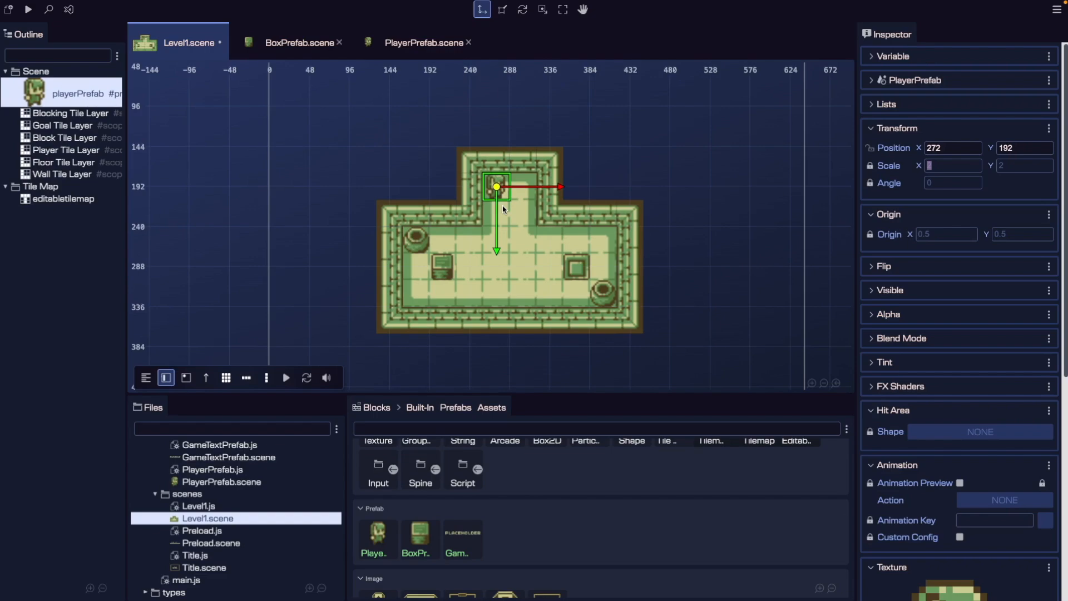
{"action": "scroll", "coordinate": [502, 205], "scroll_direction": "up", "scroll_amount": 2}
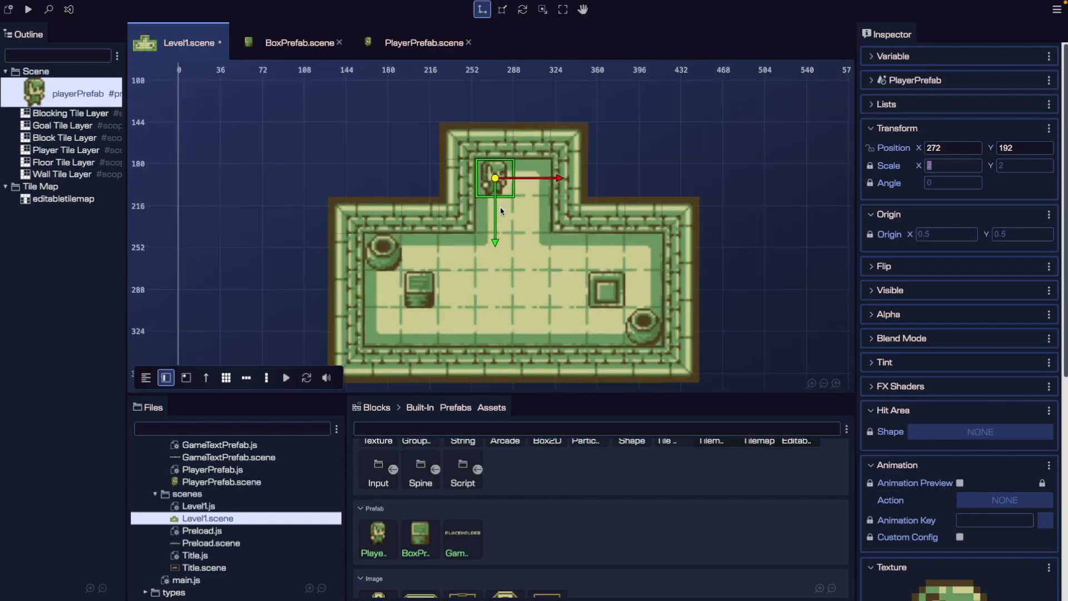
{"action": "left_click", "coordinate": [400, 169]}
{"action": "left_click", "coordinate": [495, 177]}
{"action": "left_click_drag", "start_coordinate": [427, 537], "coordinate": [422, 289]}
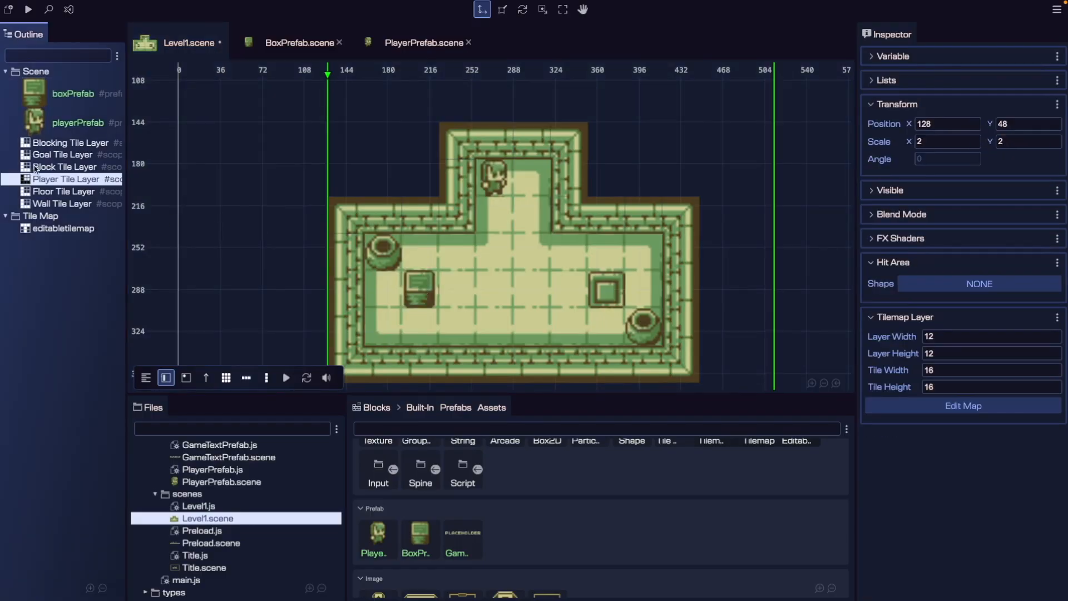
Hide the Player Tile Layer and the Block Tile Layer, and save the Level1 scene
{"action": "left_click", "coordinate": [875, 190]}
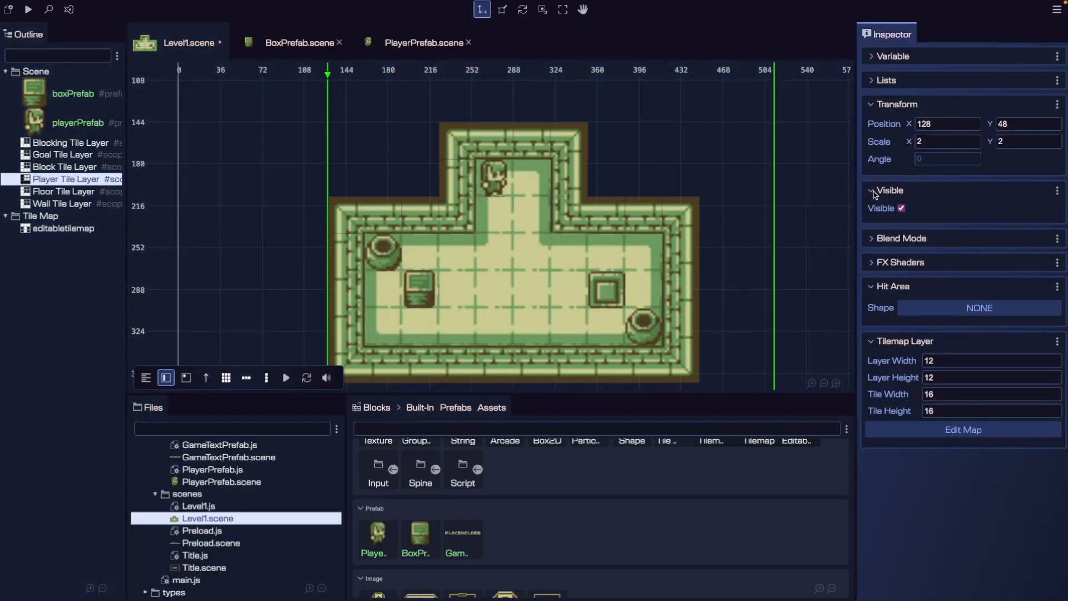
{"action": "left_click", "coordinate": [901, 208]}
{"action": "left_click", "coordinate": [79, 168]}
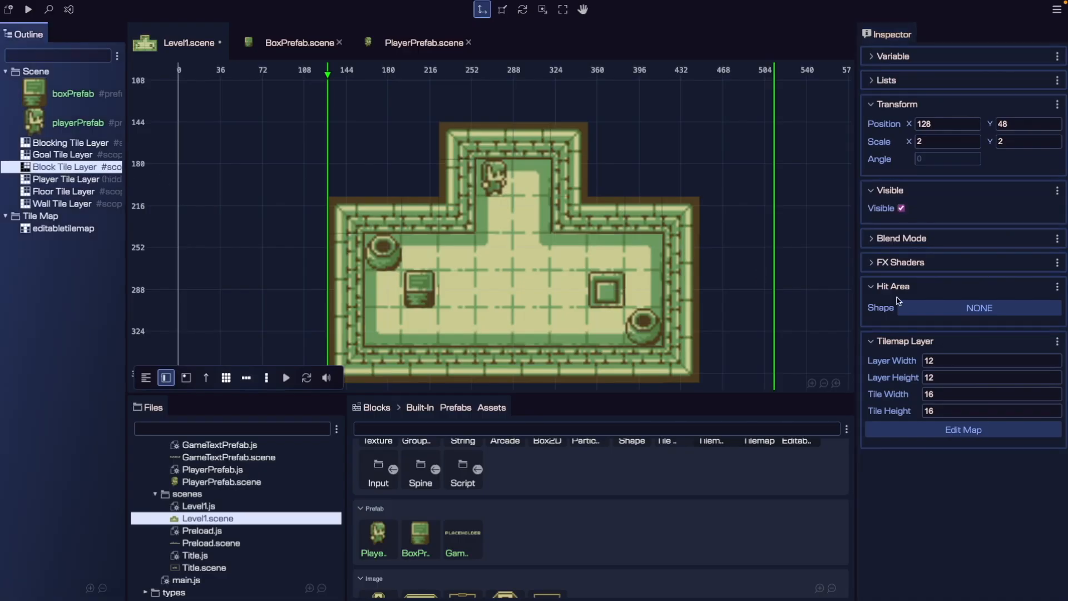
{"action": "left_click", "coordinate": [901, 208]}
{"action": "left_click", "coordinate": [725, 163]}
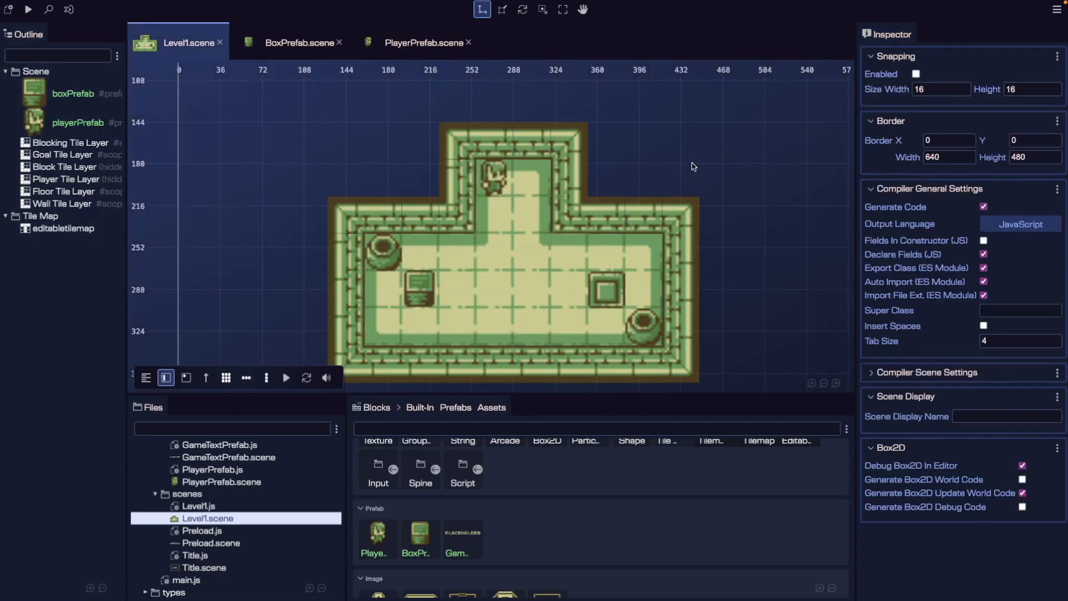
Reload the game in the browser to check the placed prefabs, and return to the editor
{"action": "key", "text": "super+Tab"}
{"action": "key", "text": "super+r"}
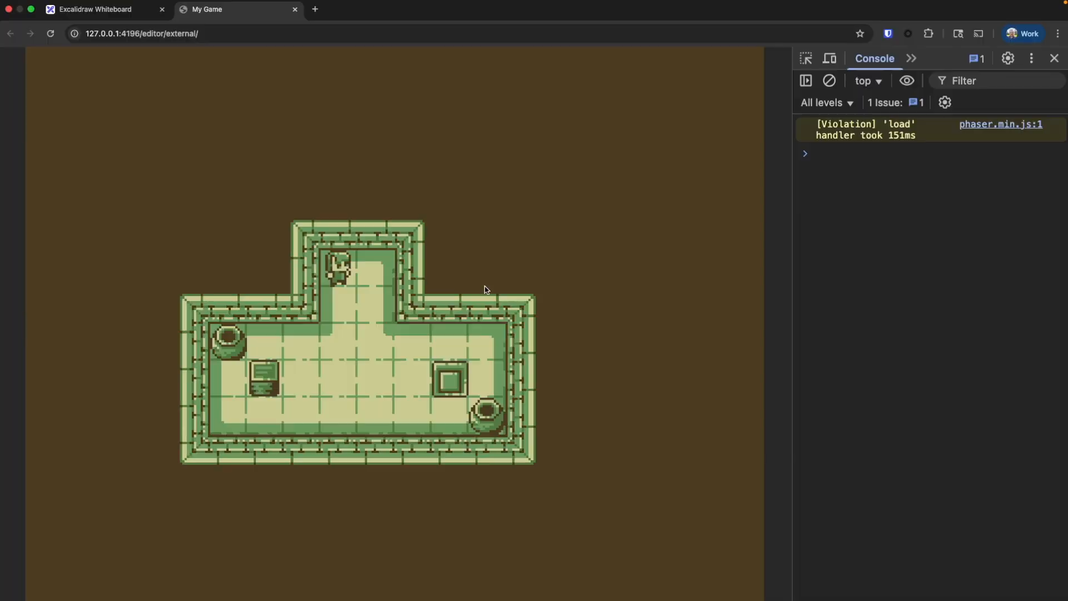
{"action": "key", "text": "super+Tab"}
Override the scale of the player prefab instance in Level1 with 4 in X and Y
{"action": "left_click", "coordinate": [490, 187]}
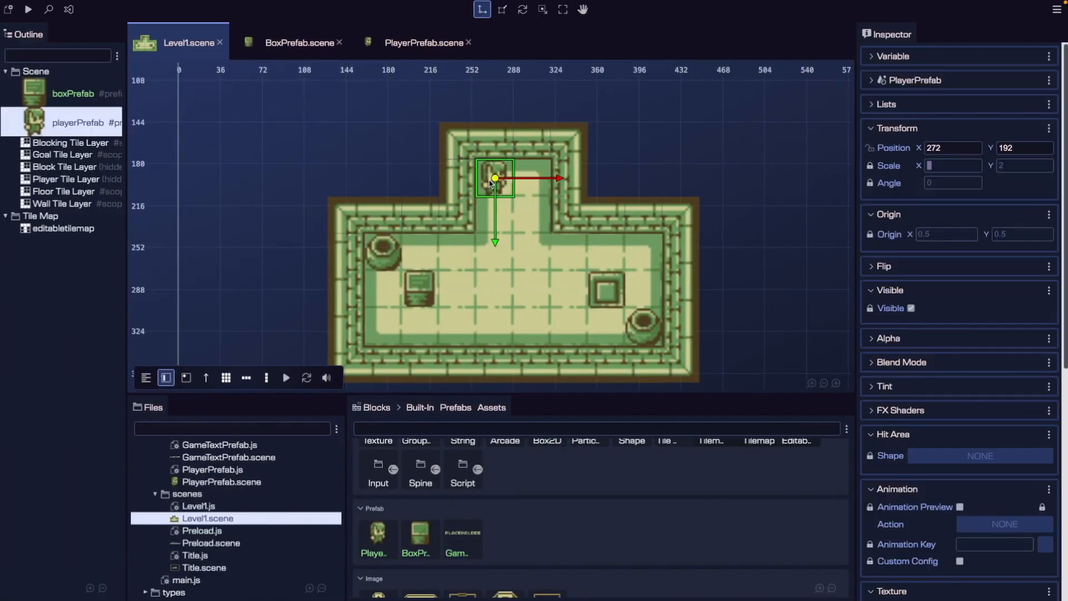
{"action": "type", "text": "4"}
{"action": "key", "text": "Tab"}
{"action": "type", "text": "4"}
{"action": "key", "text": "Tab"}
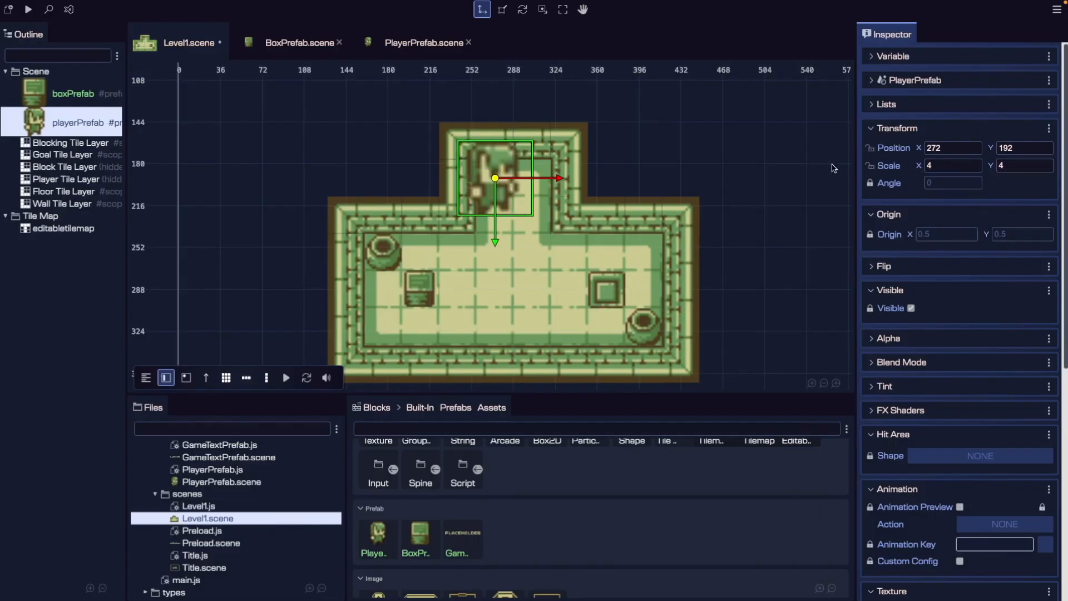
Reload the game in the browser to check the enlarged player, and switch back to the editor
{"action": "key", "text": "ctrl+Right"}
{"action": "key", "text": "super+r"}
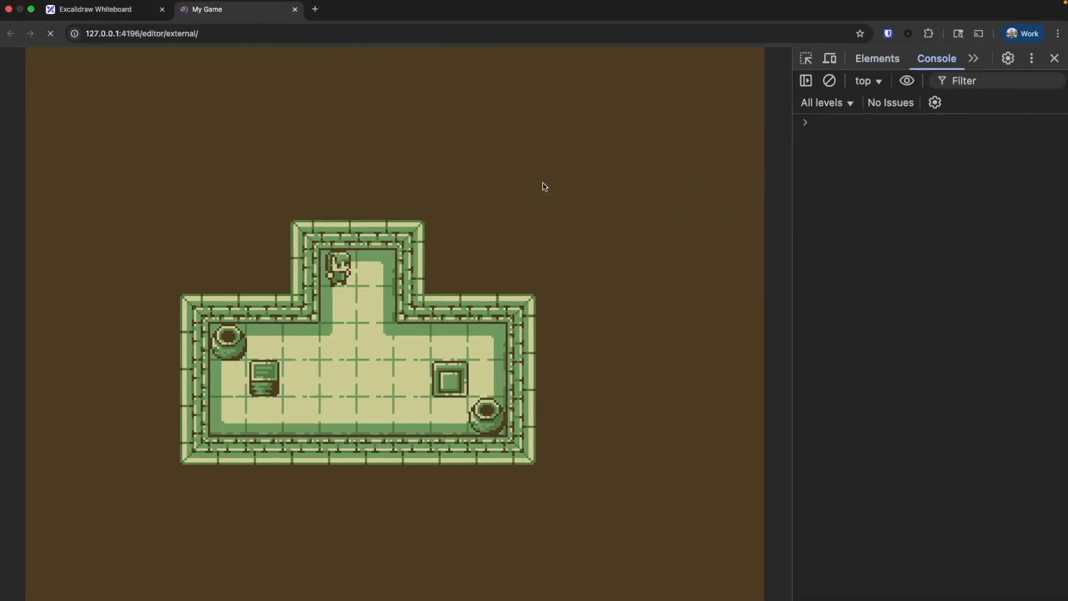
{"action": "left_click", "coordinate": [424, 233]}
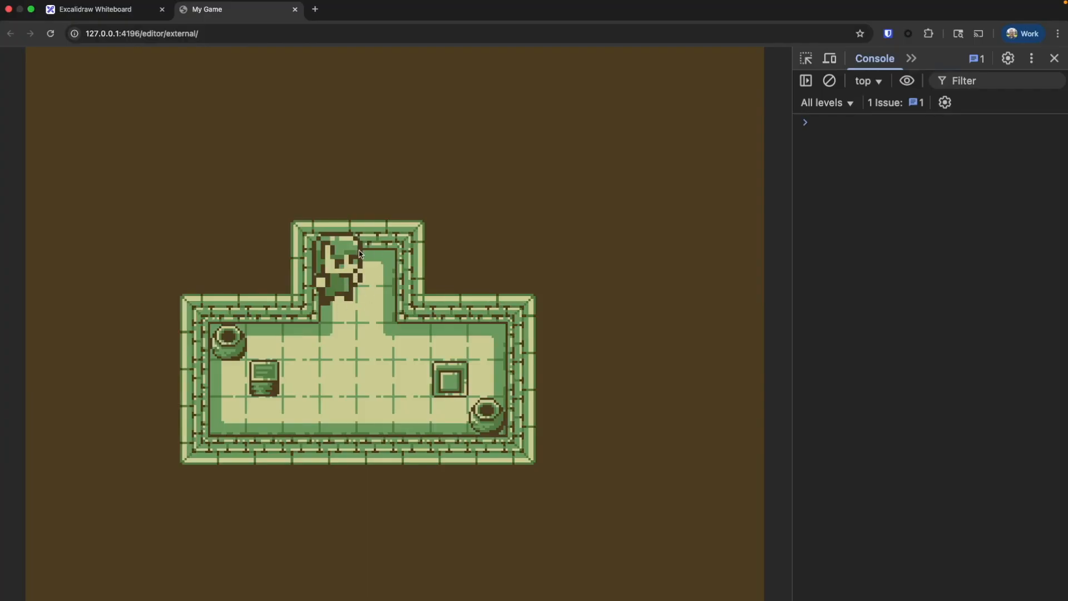
{"action": "key", "text": "ctrl+Left"}
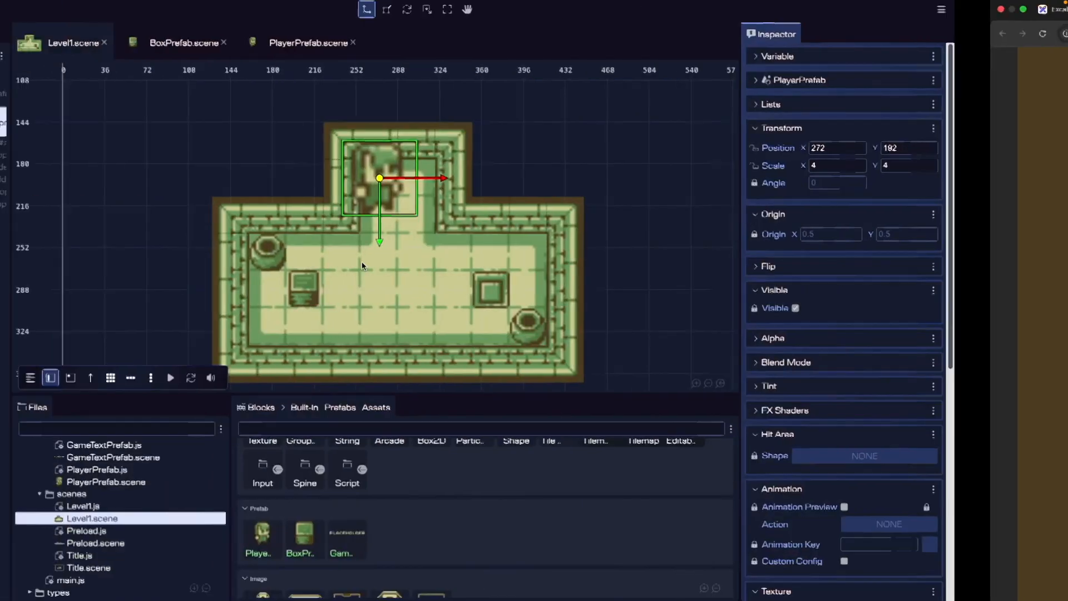
Undo the player prefab's scale override in Level1, and view the running game in the browser before returning to the editor
{"action": "key", "text": "ctrl+z"}
{"action": "left_click", "coordinate": [697, 154]}
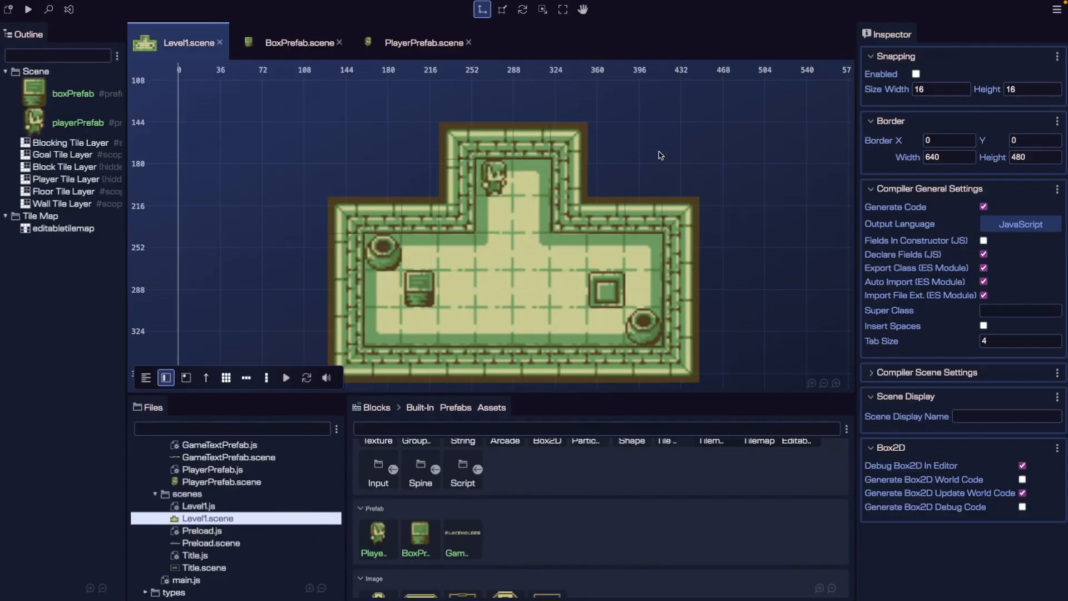
{"action": "key", "text": "ctrl+Right"}
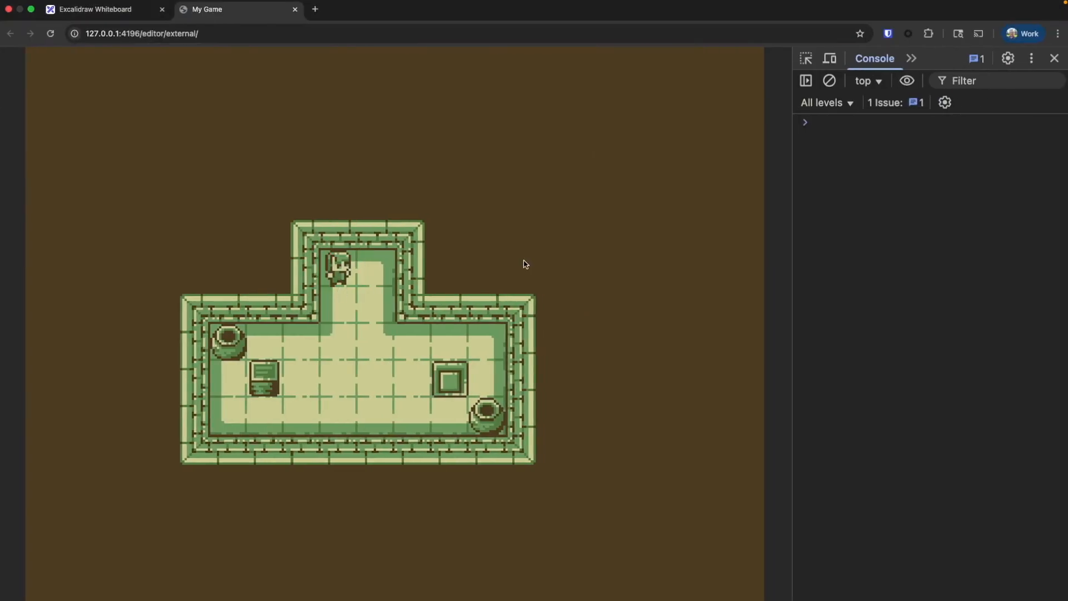
{"action": "key", "text": "ctrl+Left"}
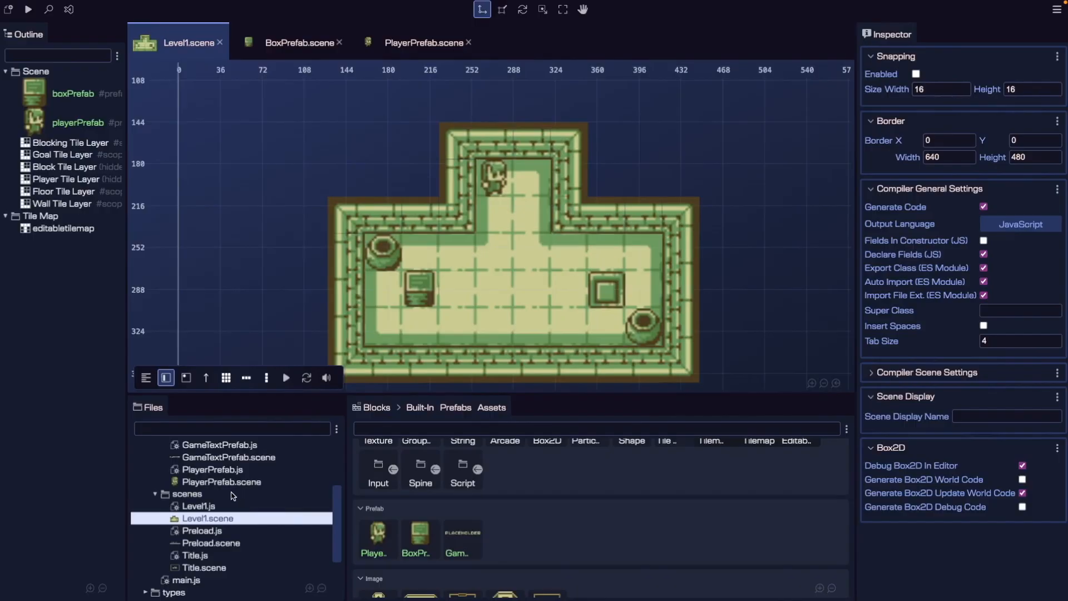
Create a new animations file named animations in the assets folder
{"action": "scroll", "coordinate": [233, 495], "scroll_direction": "up", "scroll_amount": 3}
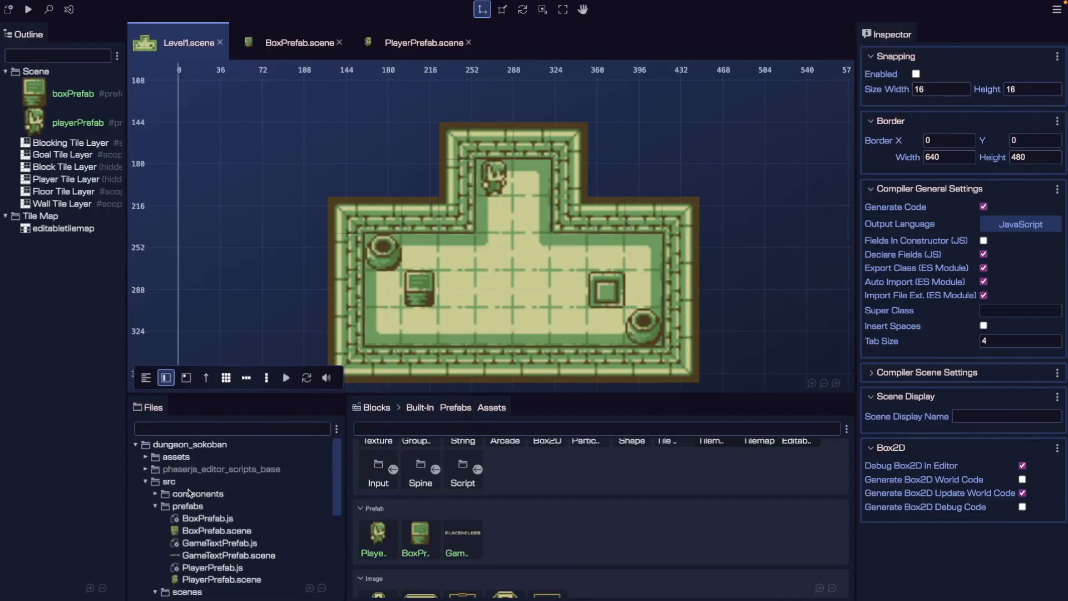
{"action": "left_click", "coordinate": [172, 459]}
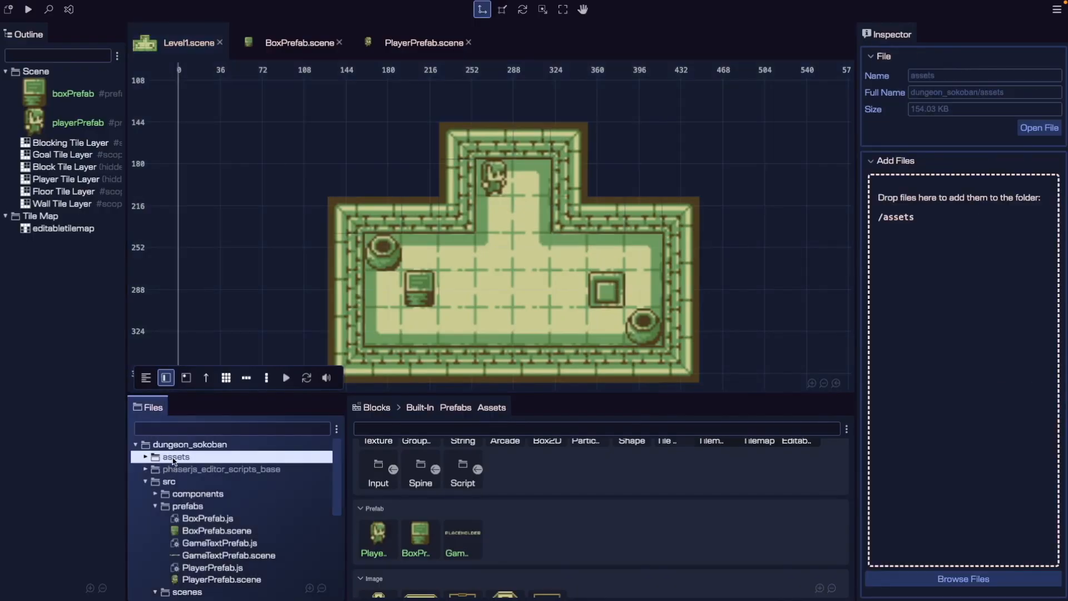
{"action": "right_click", "coordinate": [172, 460]}
{"action": "mouse_move", "coordinate": [218, 439]}
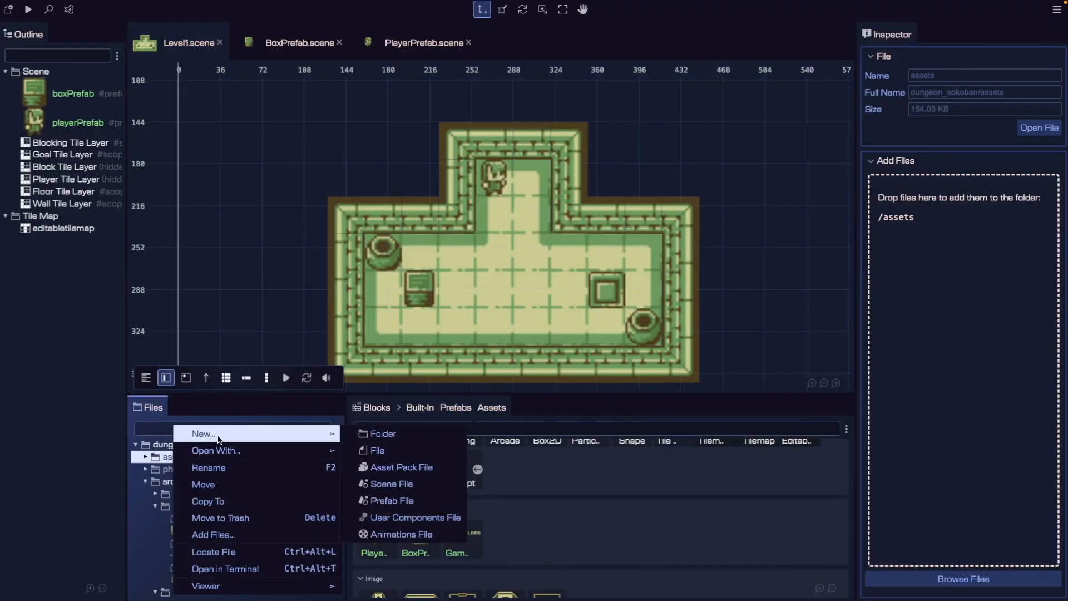
{"action": "left_click", "coordinate": [430, 534]}
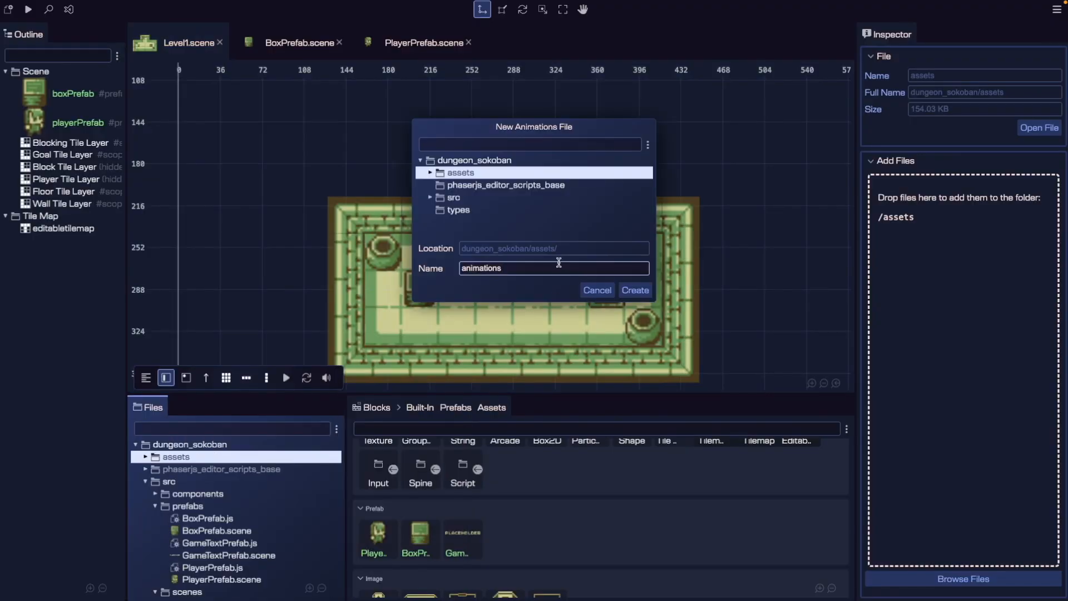
{"action": "left_click", "coordinate": [635, 290]}
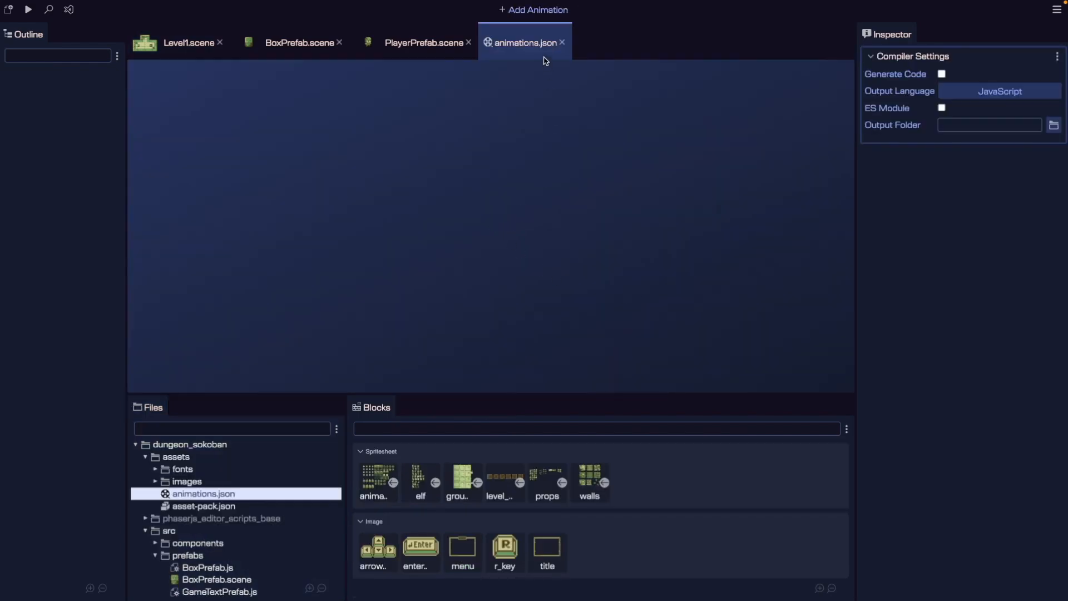
Add an animation named player_idle built from frames 00, 01 and 02 of the elf spritesheet
{"action": "left_click", "coordinate": [538, 10]}
{"action": "key", "text": "ctrl+a"}
{"action": "type", "text": "pl"}
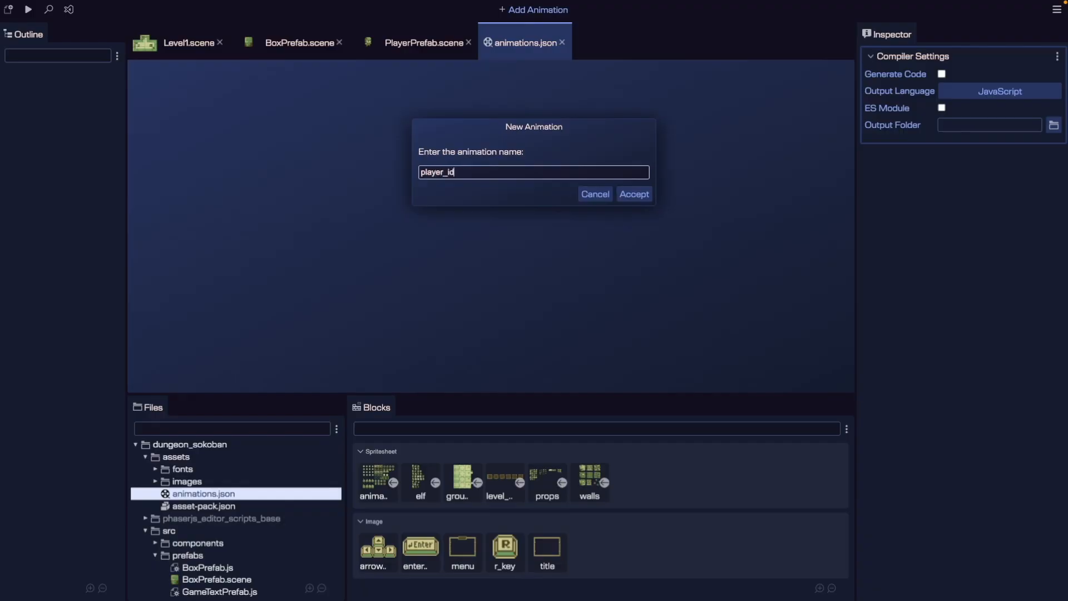
{"action": "left_click", "coordinate": [634, 193]}
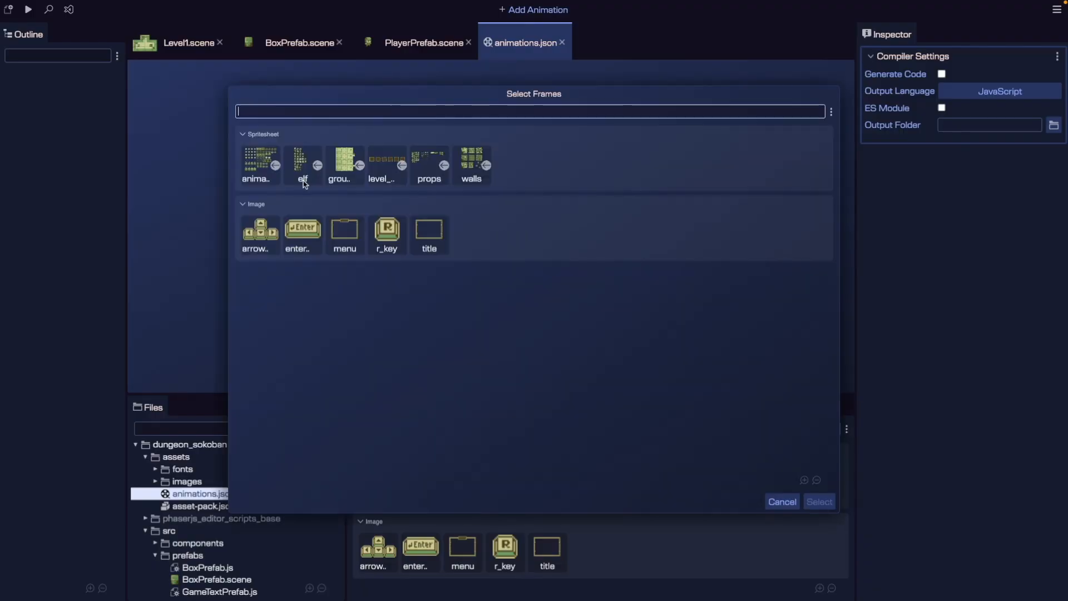
{"action": "left_click", "coordinate": [317, 166]}
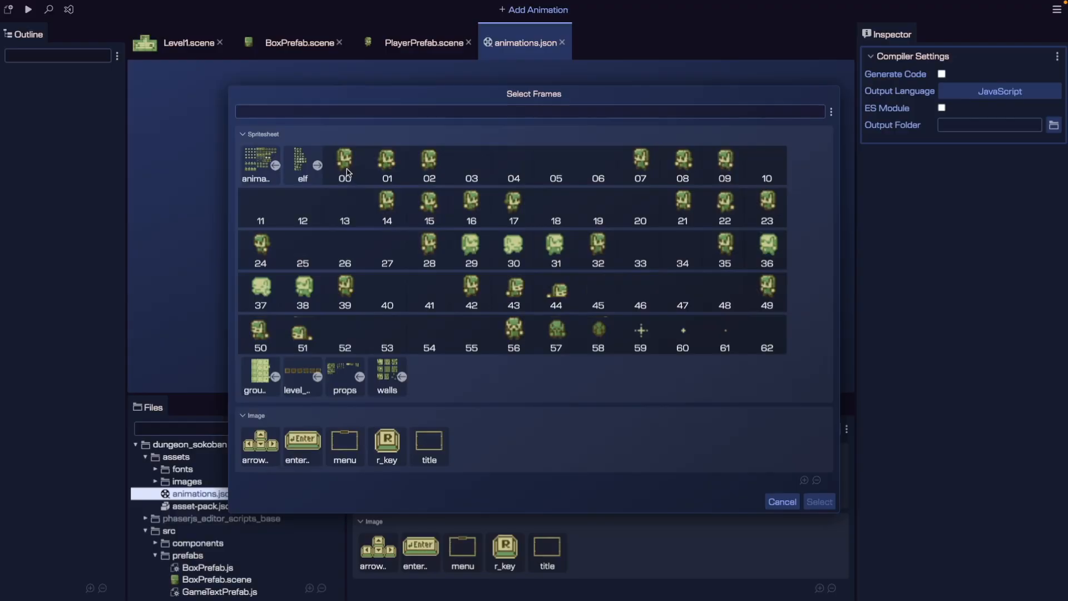
{"action": "left_click", "coordinate": [340, 169]}
{"action": "left_click", "coordinate": [396, 168], "text": "shift"}
{"action": "right_click", "coordinate": [396, 168]}
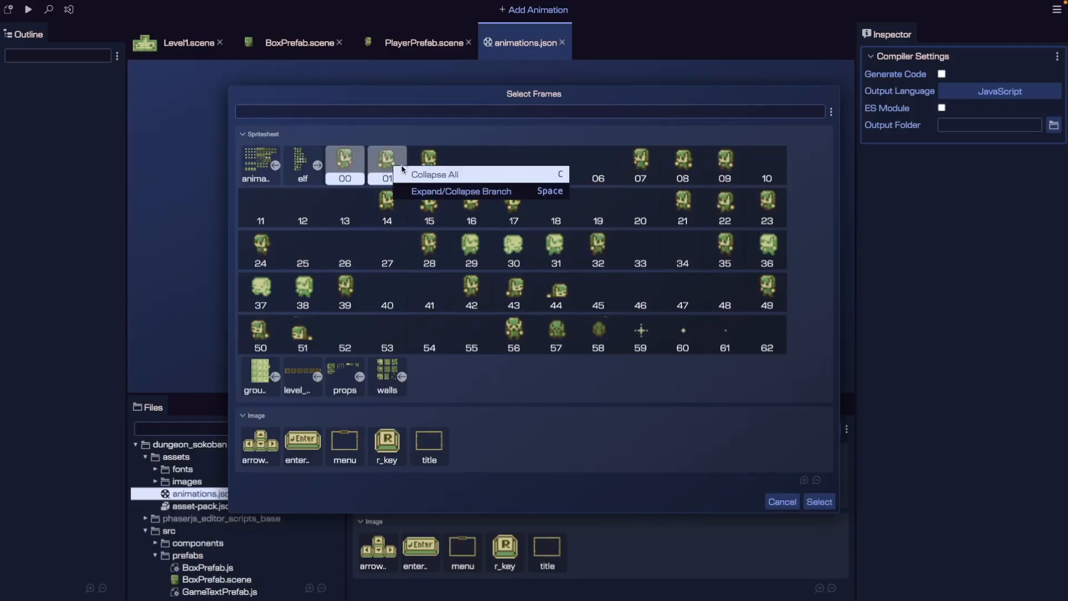
{"action": "left_click", "coordinate": [425, 157], "text": "shift"}
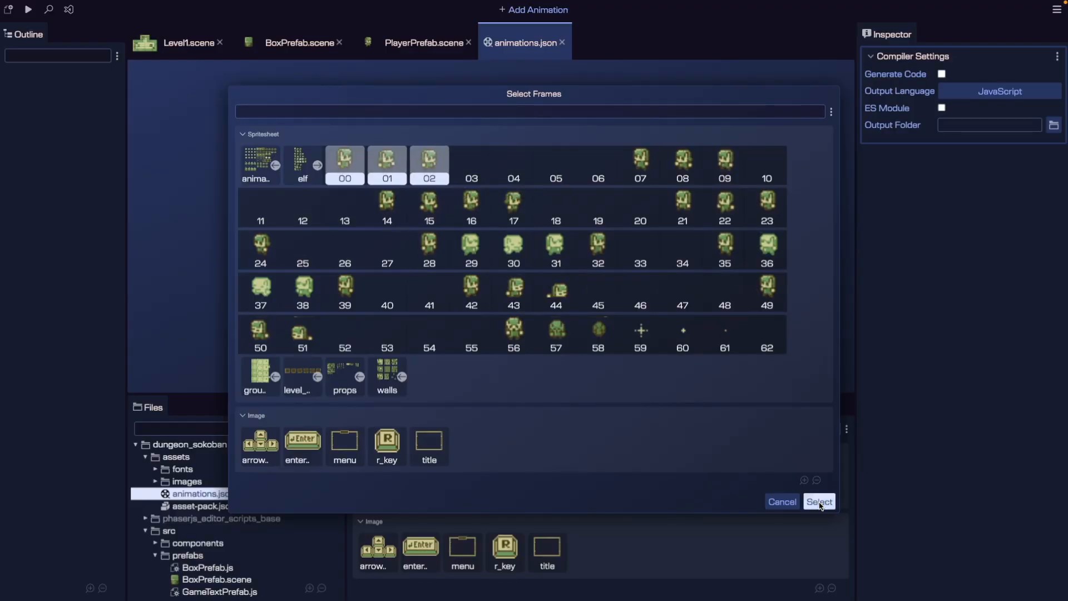
{"action": "left_click", "coordinate": [819, 501]}
Set the player_idle animation's frame rate to 5 and save the animations file
{"action": "double_click", "coordinate": [982, 90]}
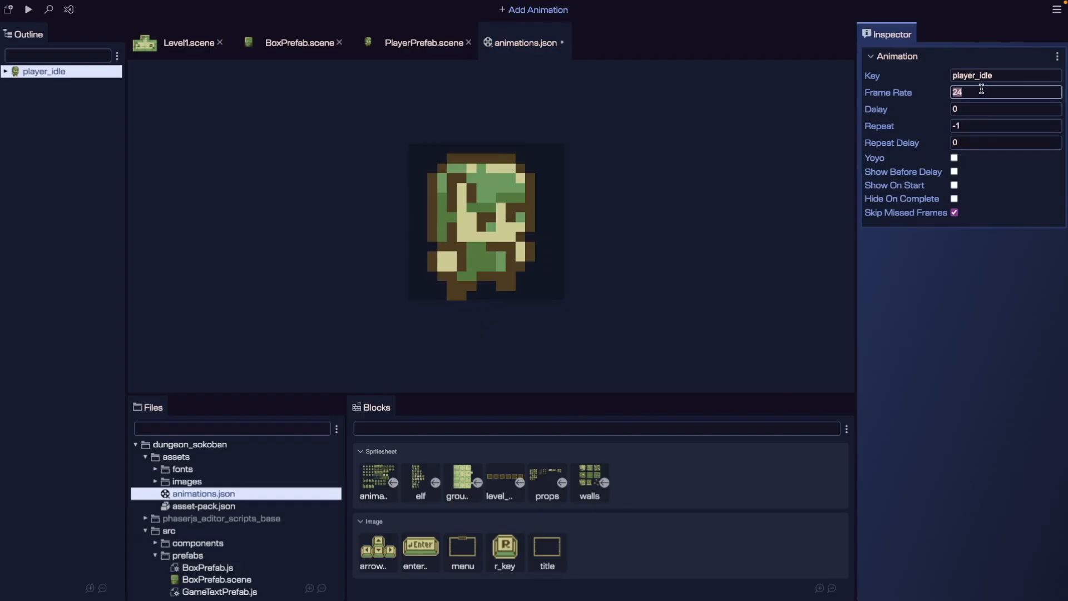
{"action": "type", "text": "5"}
{"action": "key", "text": "Tab"}
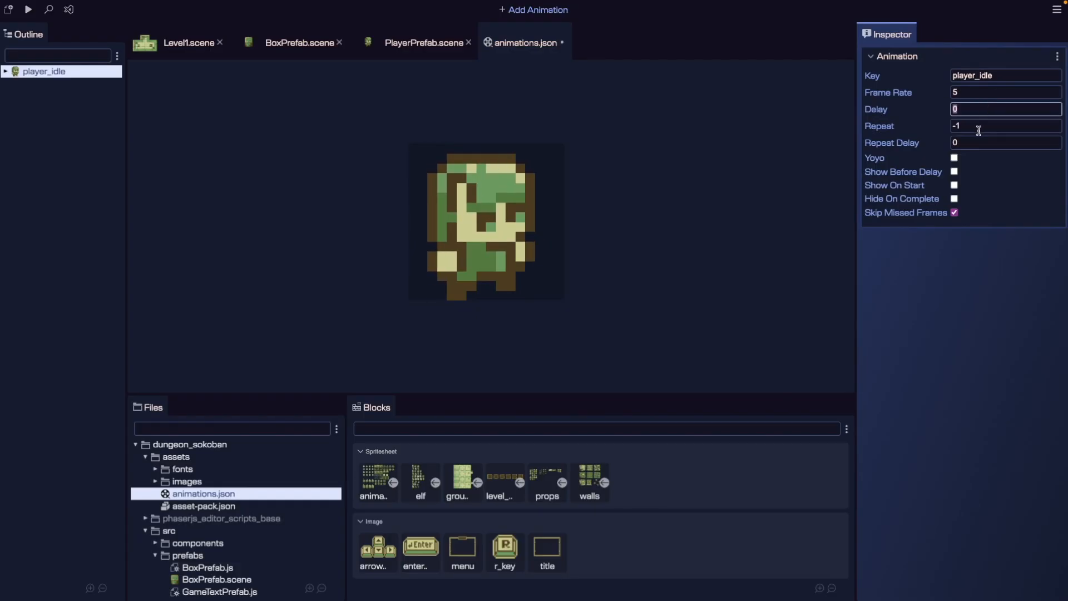
{"action": "key", "text": "ctrl+s"}
{"action": "left_click", "coordinate": [686, 265]}
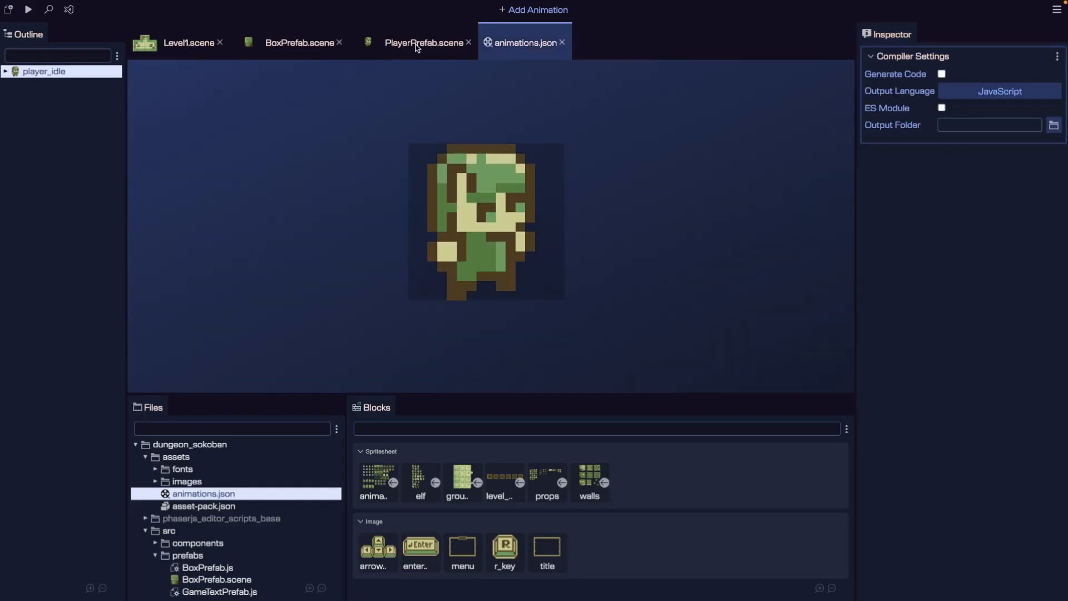
Set the animation action of the PlayerPrefab sprite to PLAY, look through the available animation keys, and save the prefab scene
{"action": "left_click", "coordinate": [416, 44]}
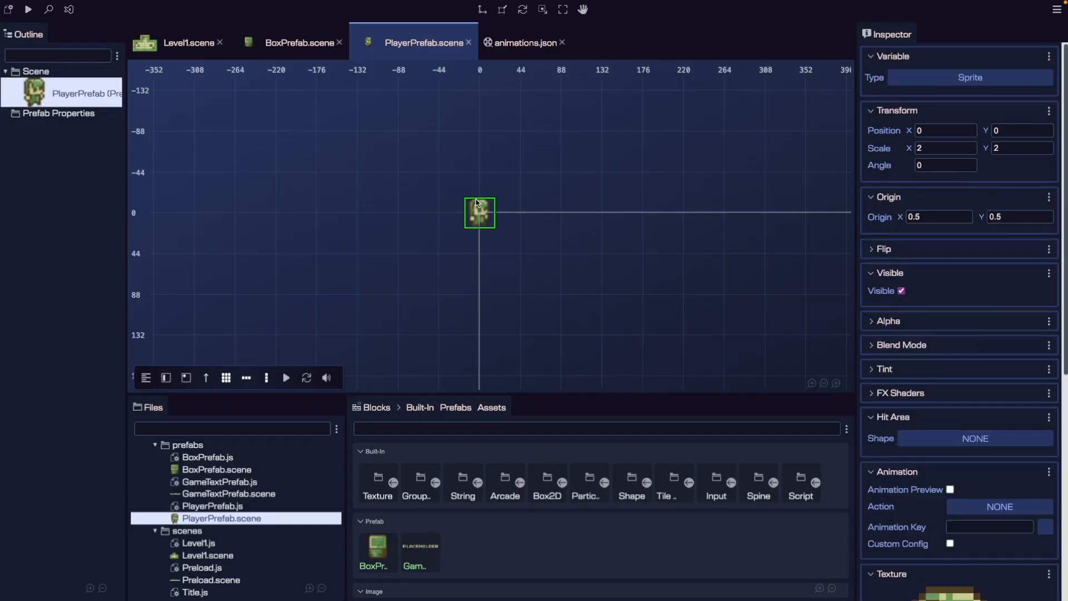
{"action": "scroll", "coordinate": [981, 343], "scroll_direction": "down", "scroll_amount": 5}
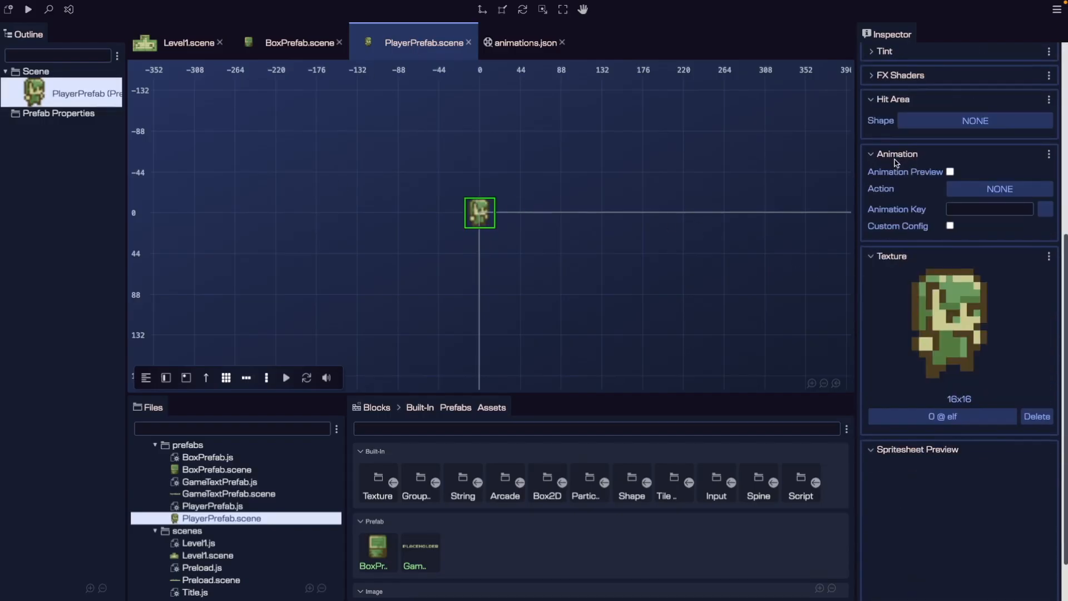
{"action": "left_click", "coordinate": [954, 190]}
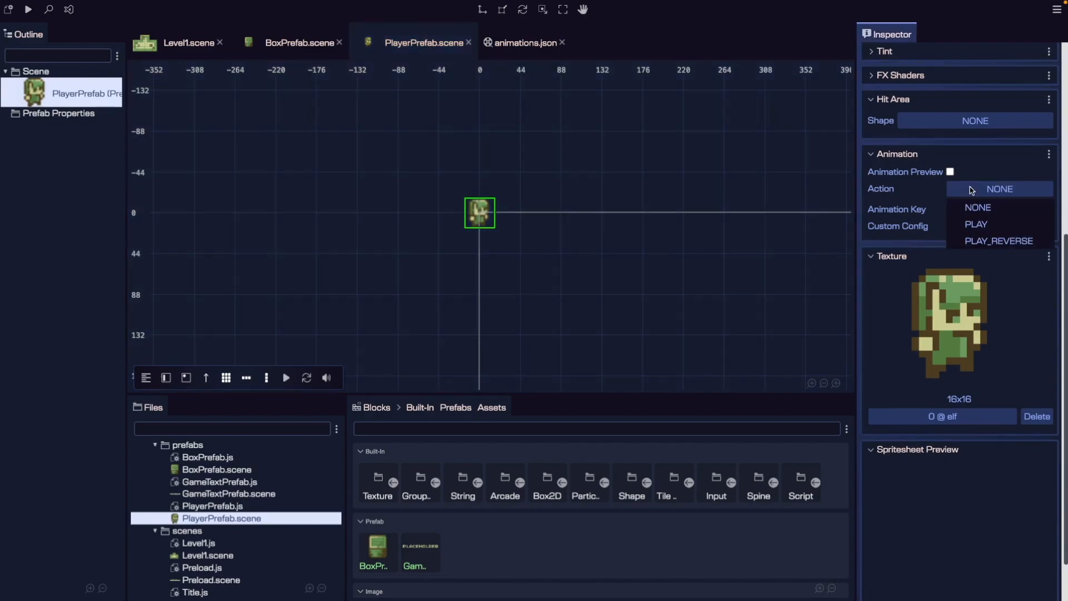
{"action": "left_click", "coordinate": [976, 224]}
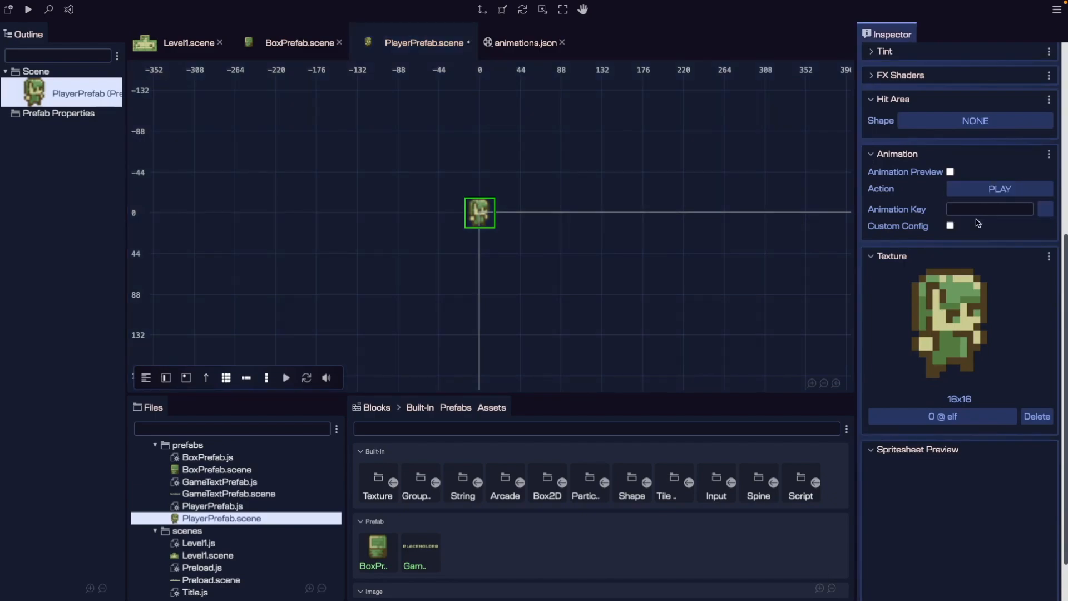
{"action": "left_click", "coordinate": [1044, 209]}
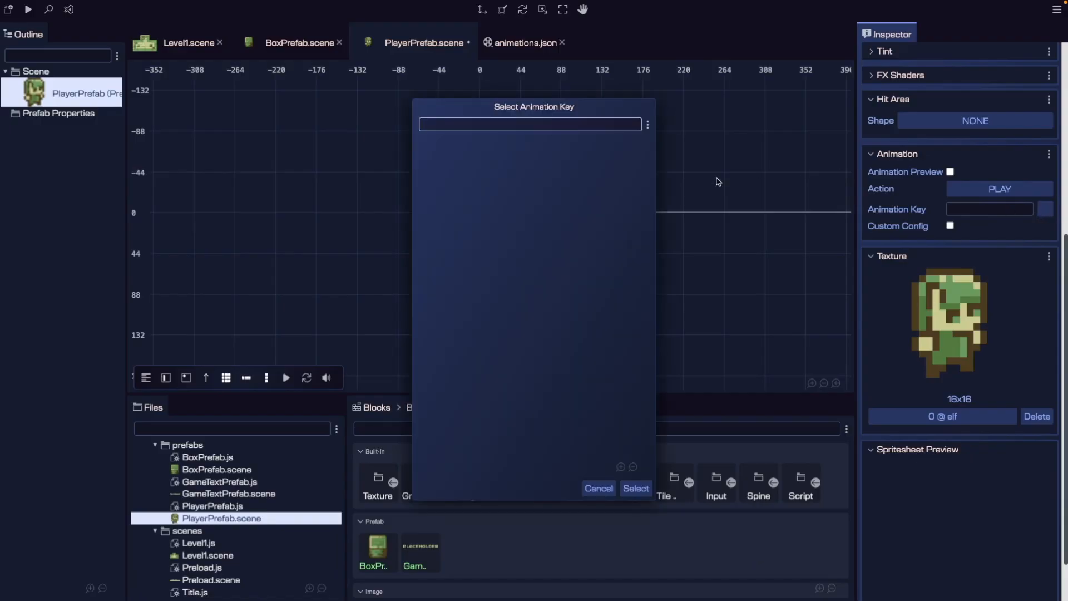
{"action": "left_click", "coordinate": [608, 490]}
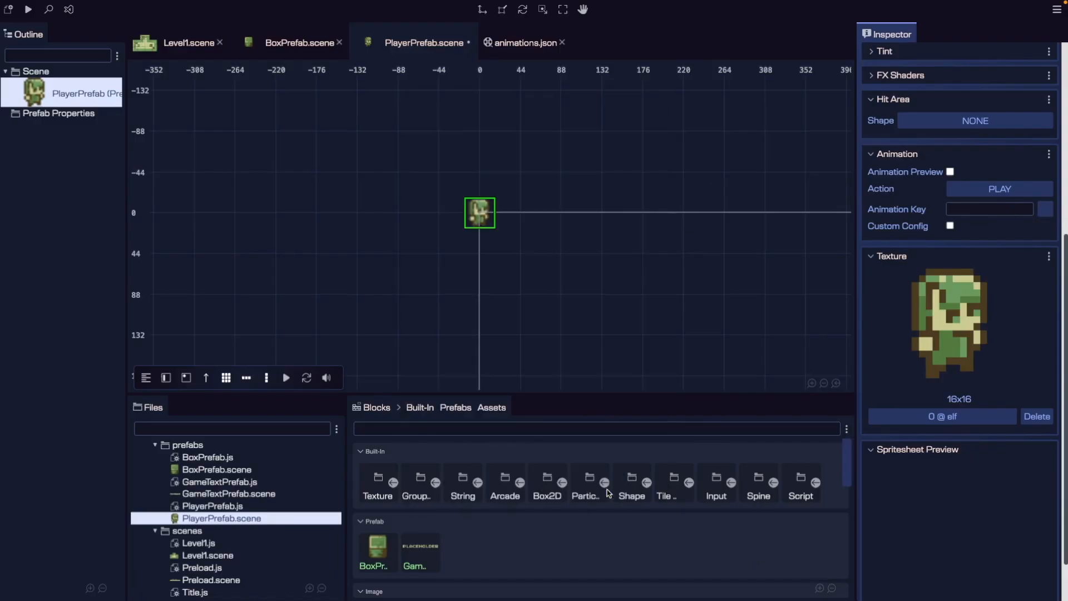
{"action": "left_click", "coordinate": [548, 240]}
{"action": "key", "text": "super+s"}
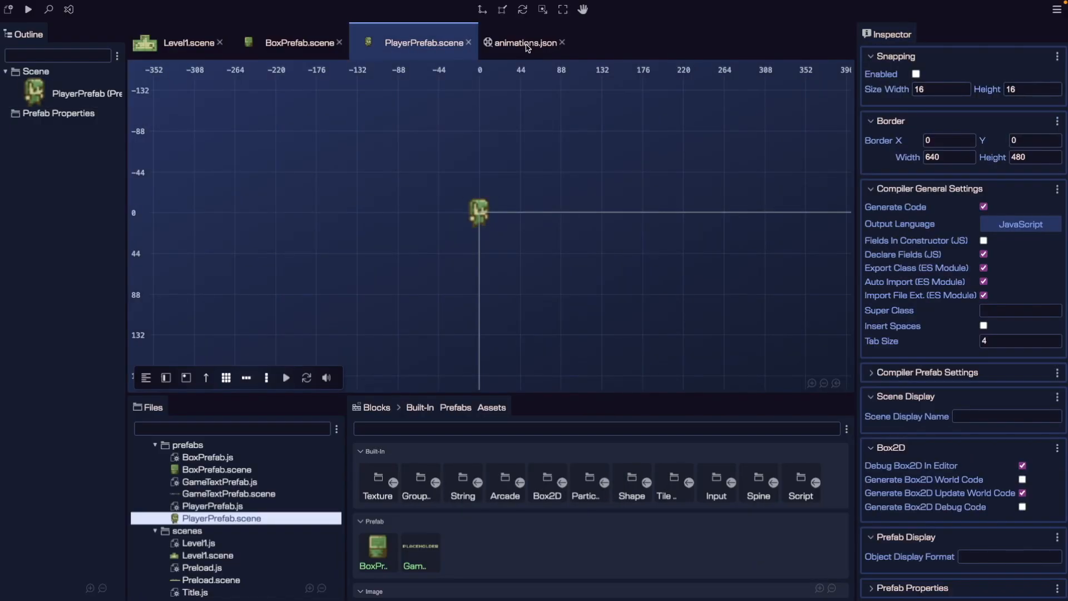
Import animations.json into asset-pack.json as an animation
{"action": "left_click", "coordinate": [526, 44]}
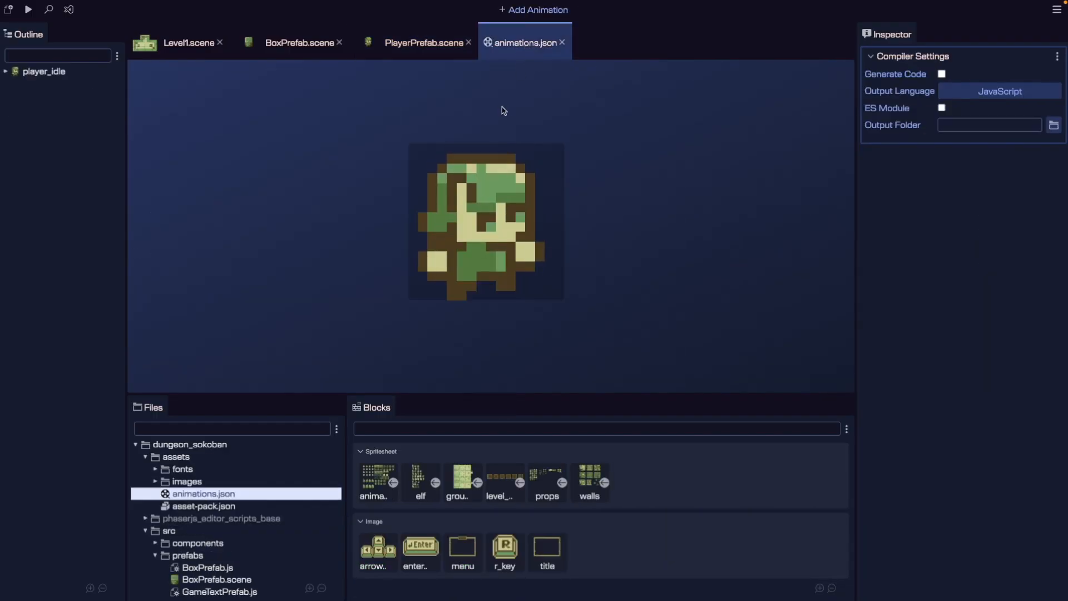
{"action": "left_click", "coordinate": [221, 506]}
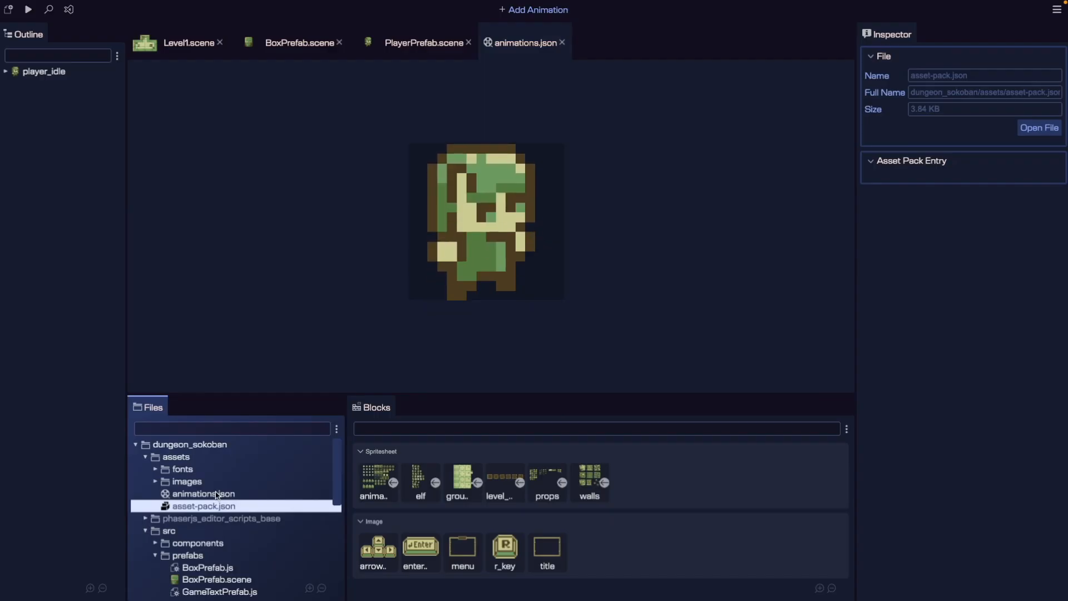
{"action": "left_click", "coordinate": [217, 494]}
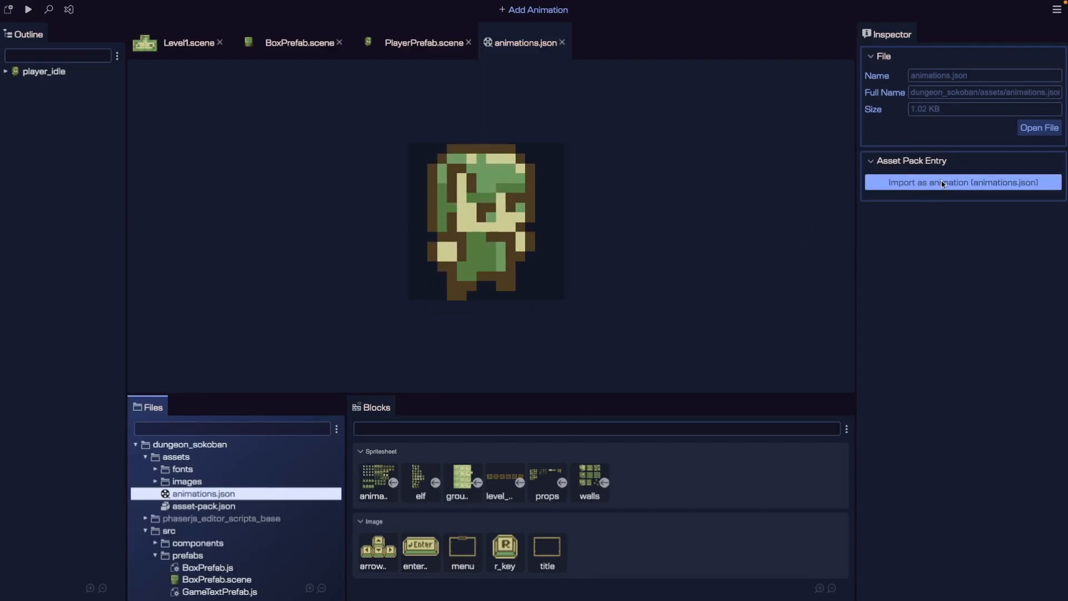
{"action": "left_click", "coordinate": [927, 187]}
{"action": "left_click", "coordinate": [922, 203]}
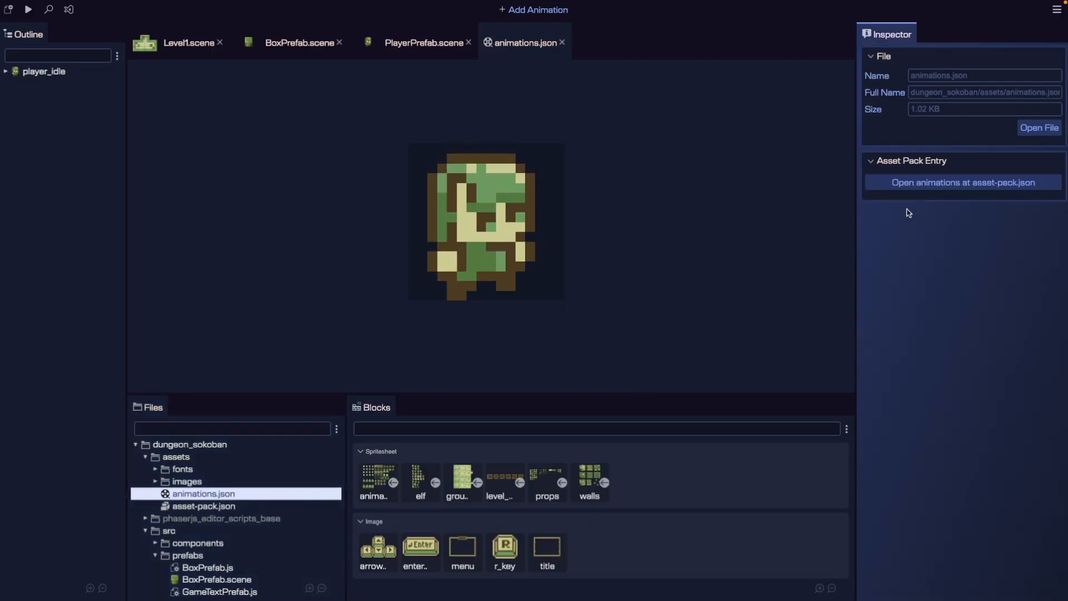
{"action": "left_click", "coordinate": [651, 231]}
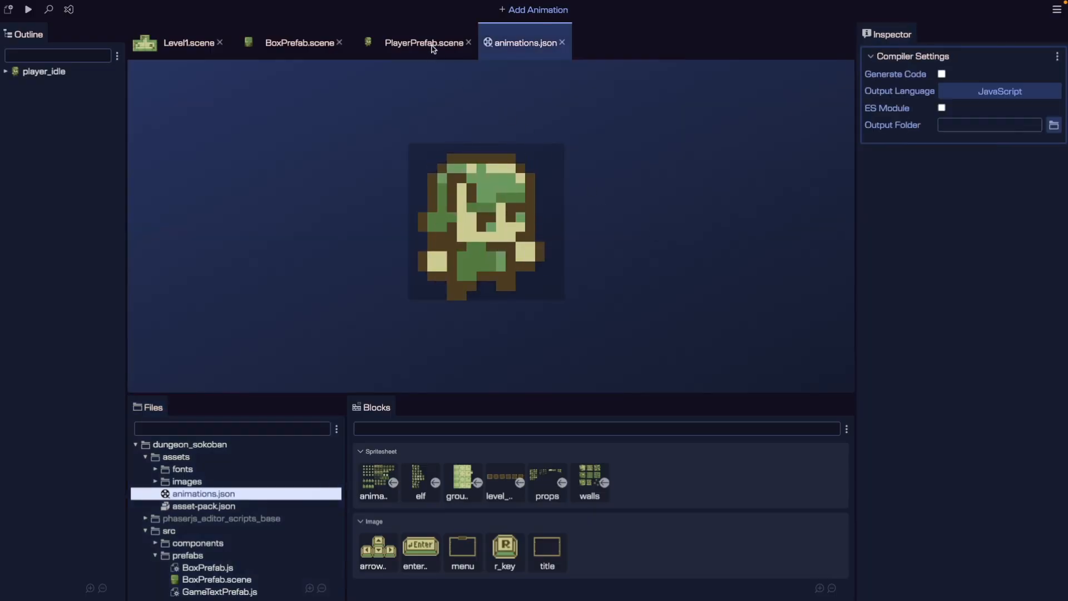
Assign player_idle as the animation key of the PlayerPrefab sprite
{"action": "left_click", "coordinate": [431, 43]}
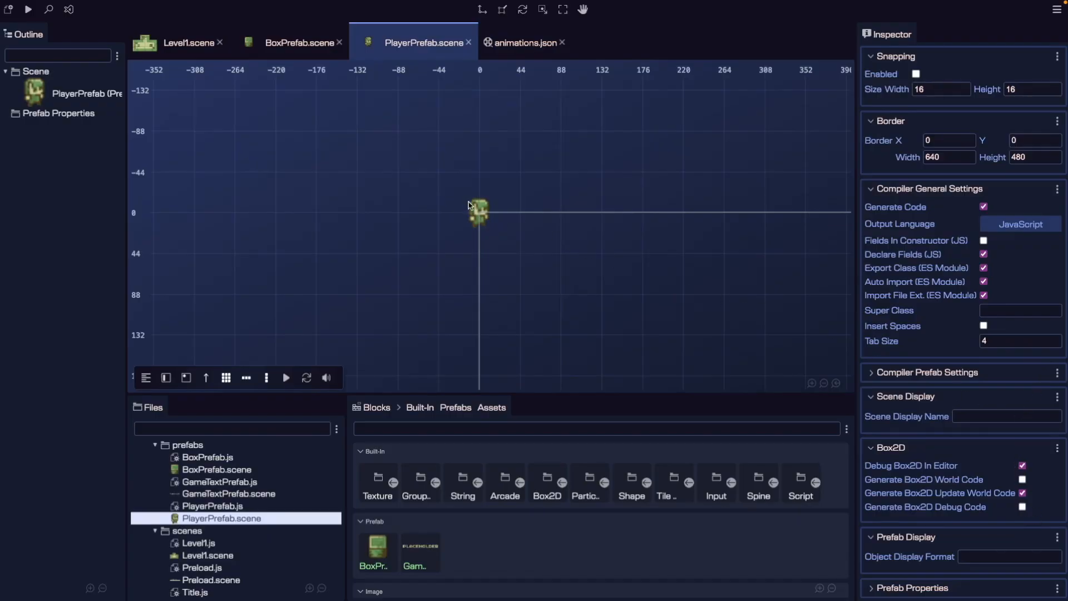
{"action": "left_click", "coordinate": [476, 210]}
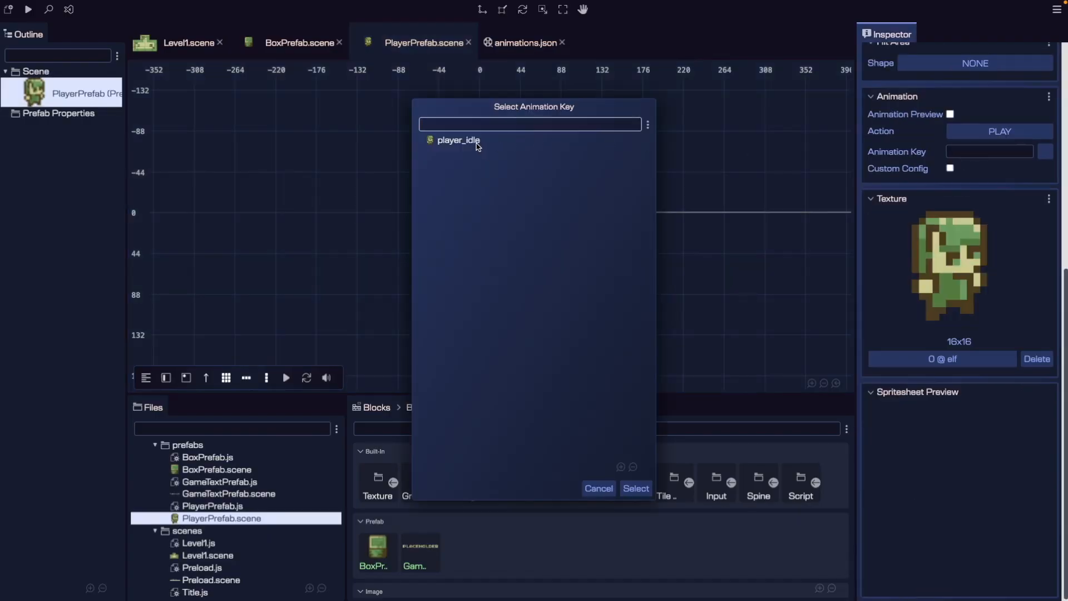
{"action": "left_click", "coordinate": [477, 141]}
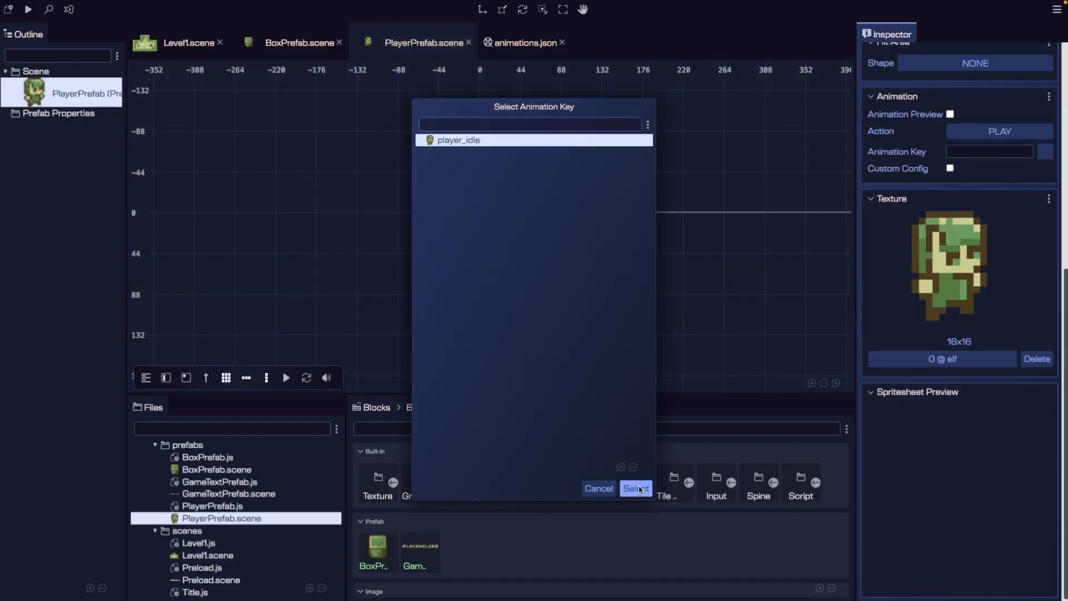
{"action": "left_click", "coordinate": [636, 488]}
{"action": "left_click", "coordinate": [629, 237]}
Reload the game in the browser to check the player's idle animation, and return to the editor
{"action": "key", "text": "ctrl+Right"}
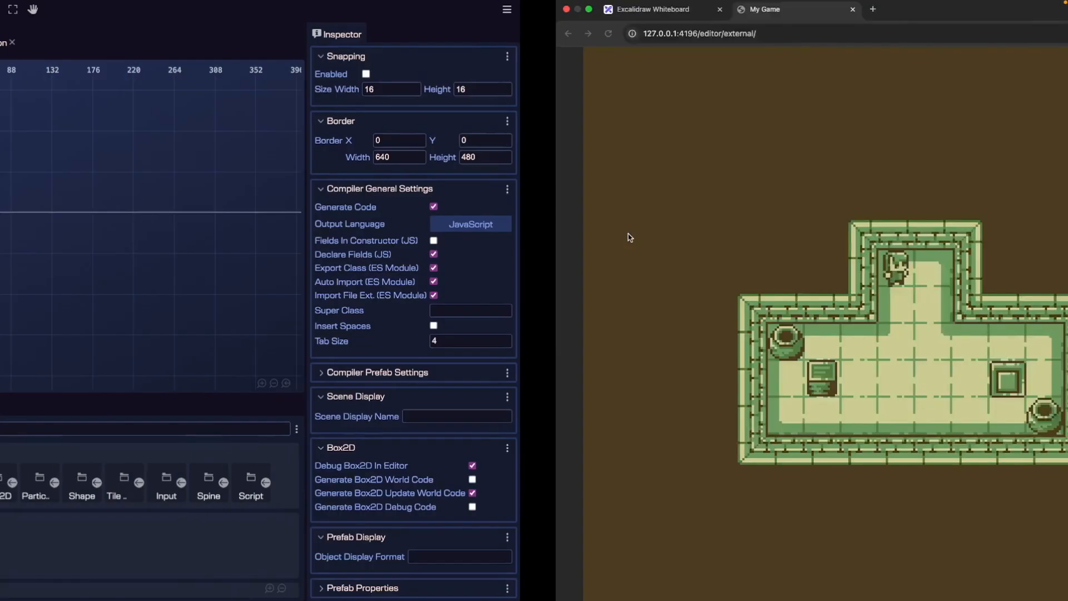
{"action": "key", "text": "super+r"}
{"action": "left_click", "coordinate": [527, 210]}
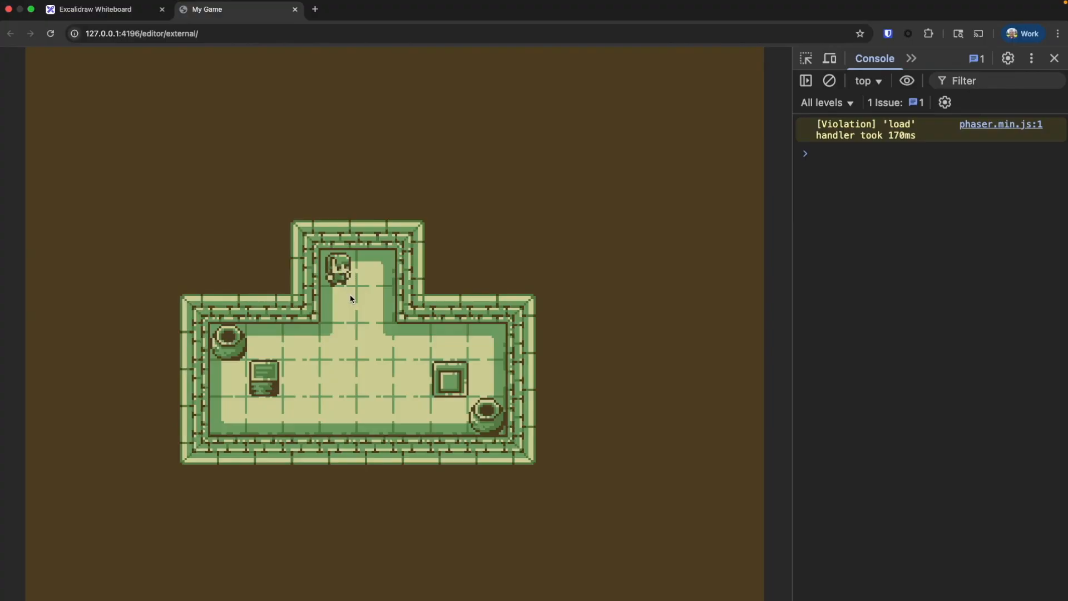
{"action": "key", "text": "ctrl+Left"}
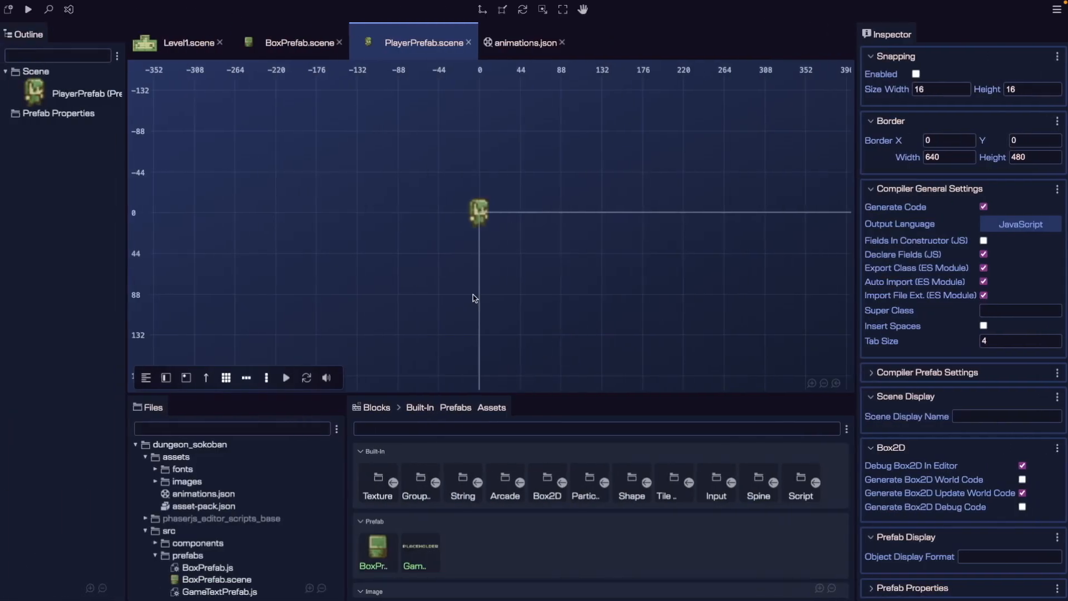
Open asset-pack.json and examine the key, URL and preview of its animations entry
{"action": "left_click", "coordinate": [526, 46]}
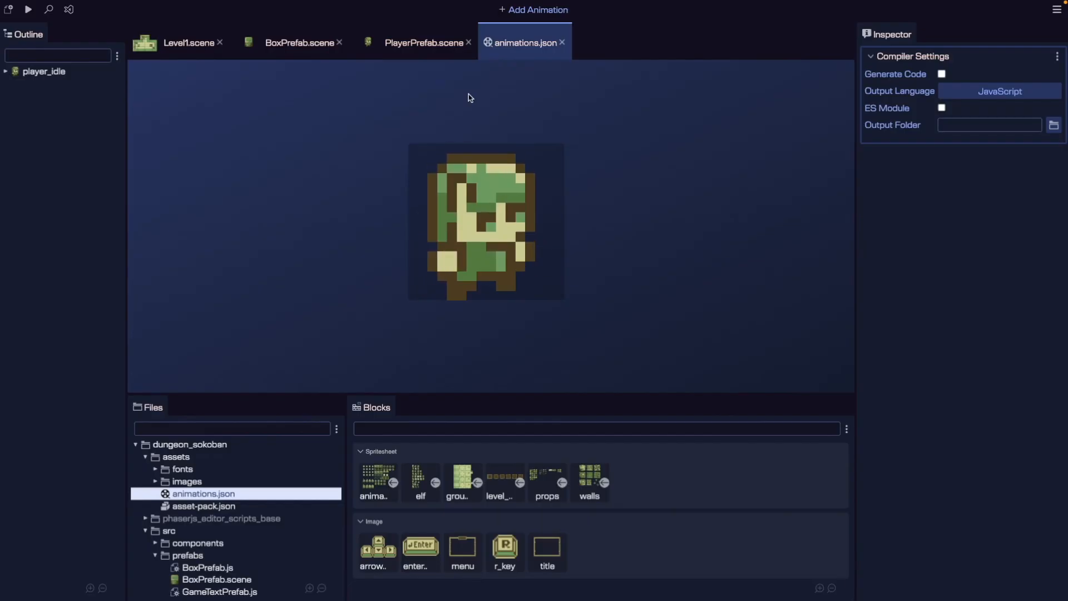
{"action": "left_click", "coordinate": [916, 178]}
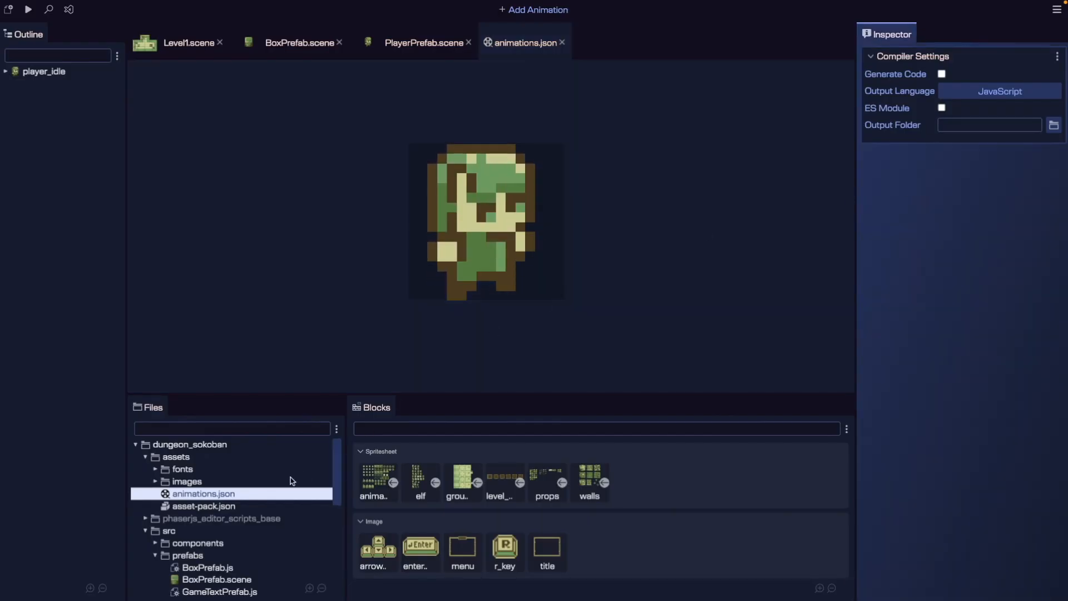
{"action": "double_click", "coordinate": [306, 505]}
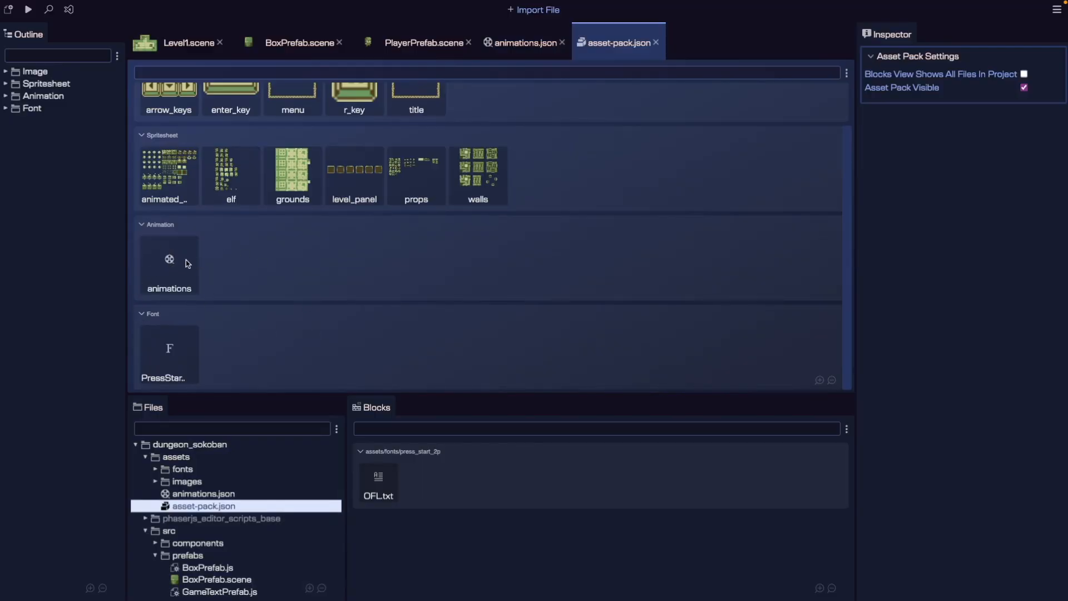
{"action": "left_click", "coordinate": [183, 267]}
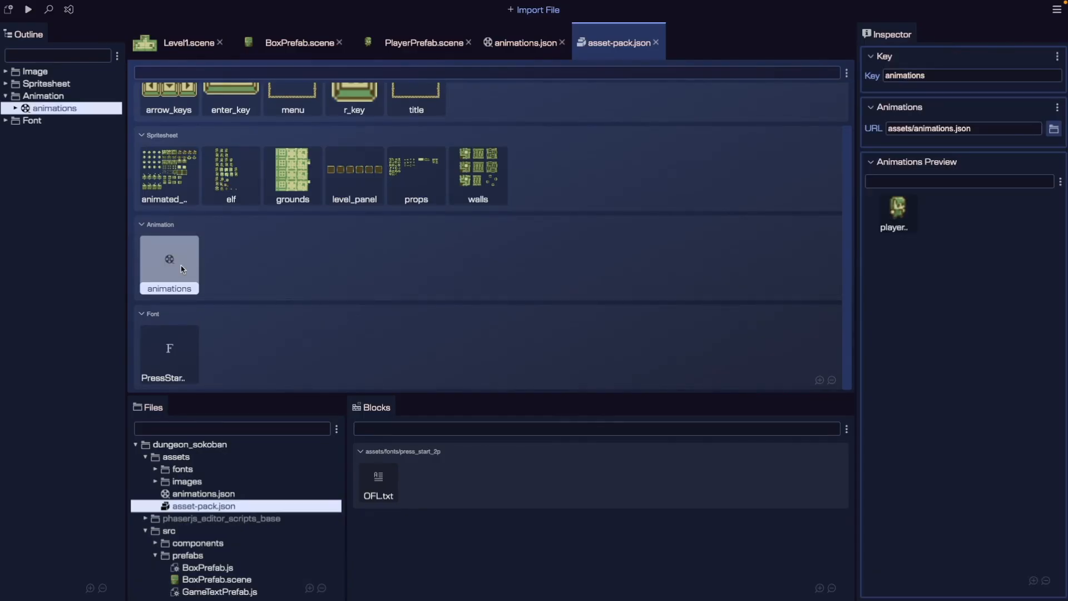